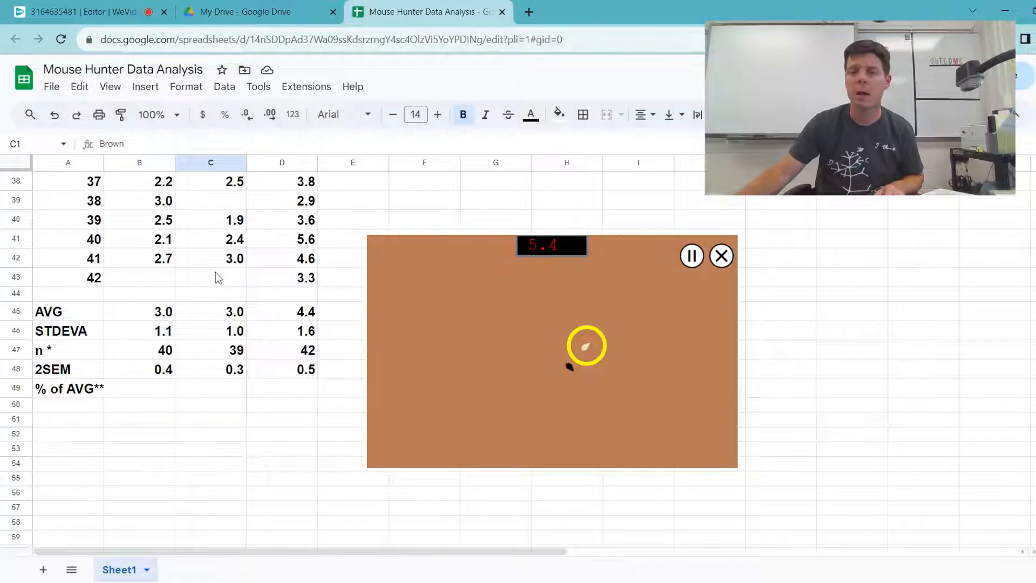
Step: Examine the average search times in row 45 for the Brown and Tan backgrounds, plus the Black, Brown and Tan column headings
{"action": "left_click", "coordinate": [206, 317]}
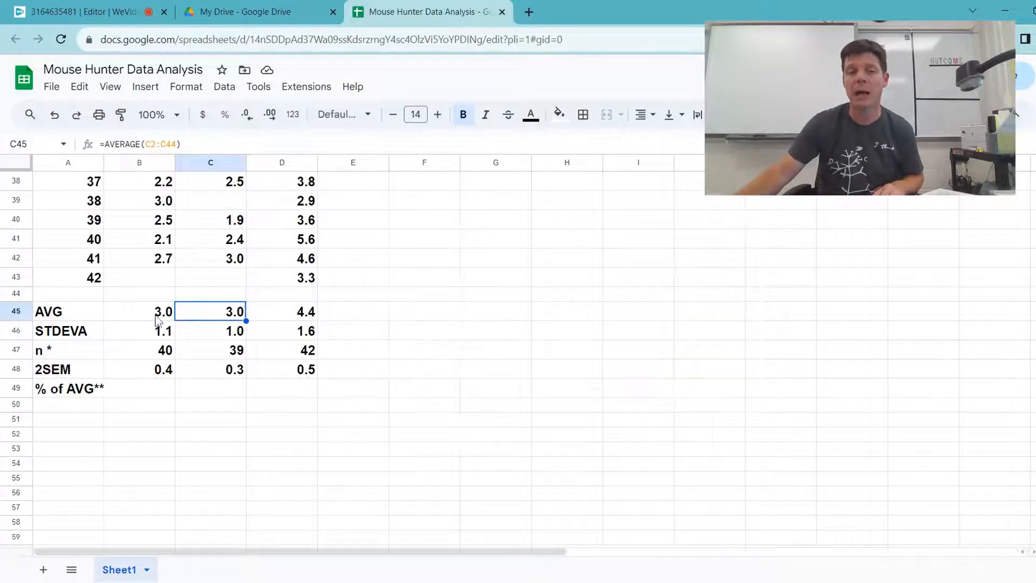
{"action": "scroll", "coordinate": [205, 296], "scroll_direction": "up", "scroll_amount": 12}
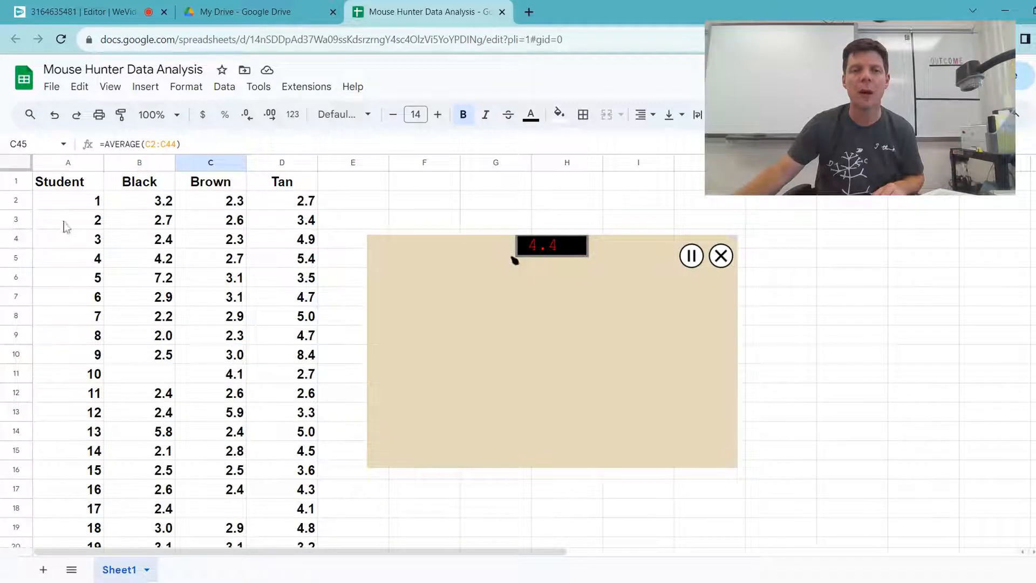
{"action": "left_click", "coordinate": [290, 184]}
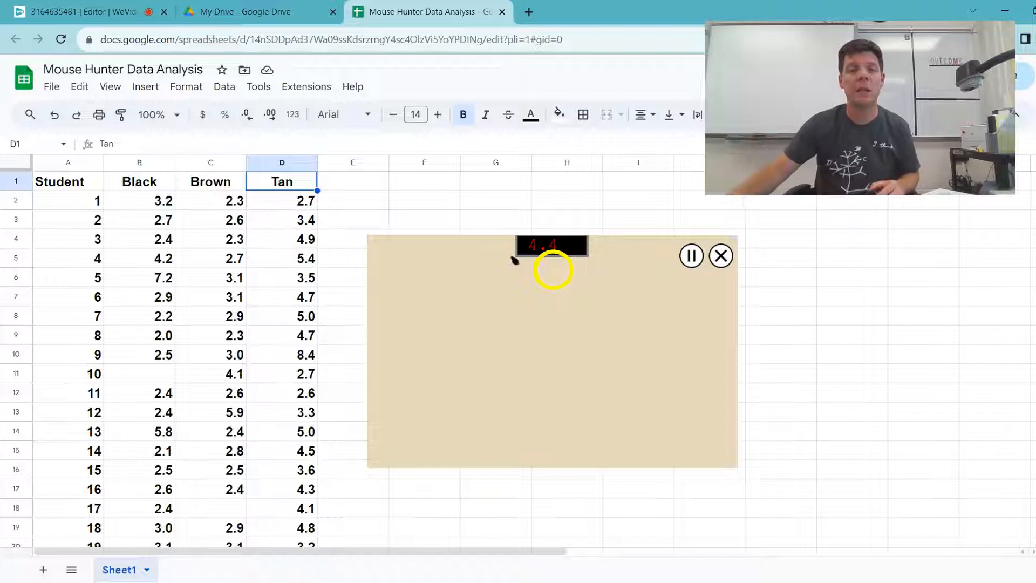
{"action": "scroll", "coordinate": [324, 306], "scroll_direction": "down", "scroll_amount": 13}
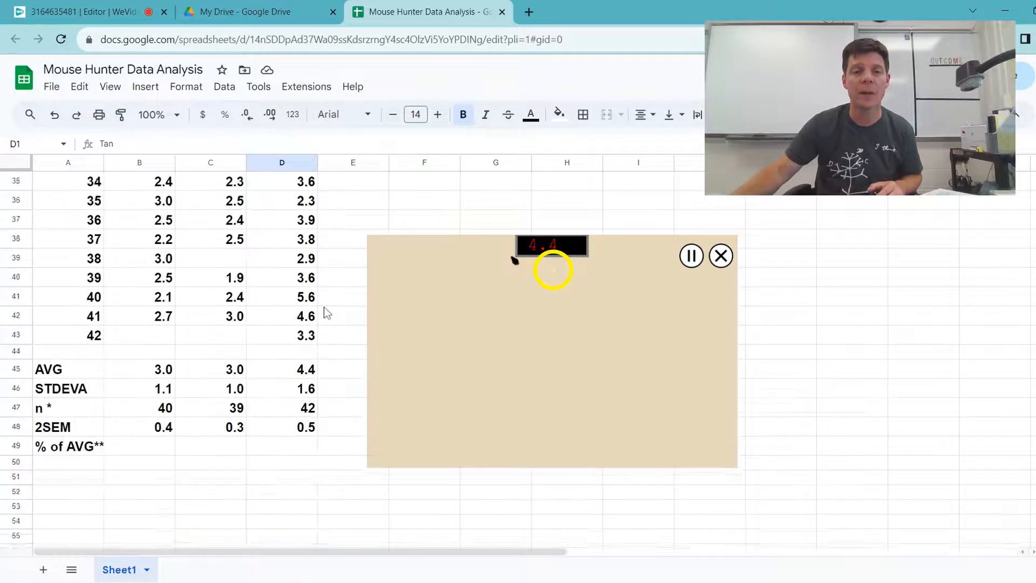
{"action": "left_click", "coordinate": [312, 263]}
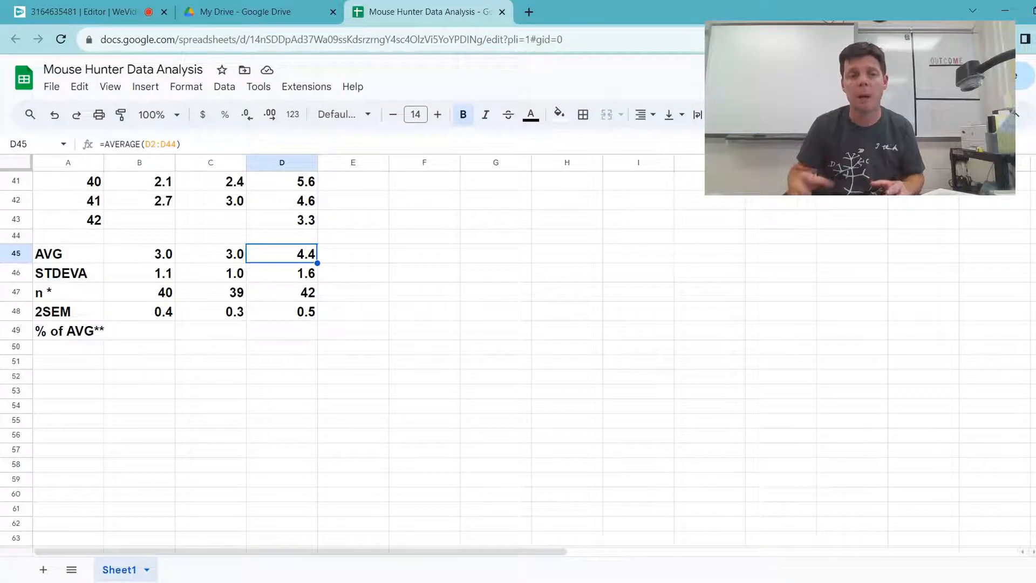
{"action": "left_click", "coordinate": [238, 380]}
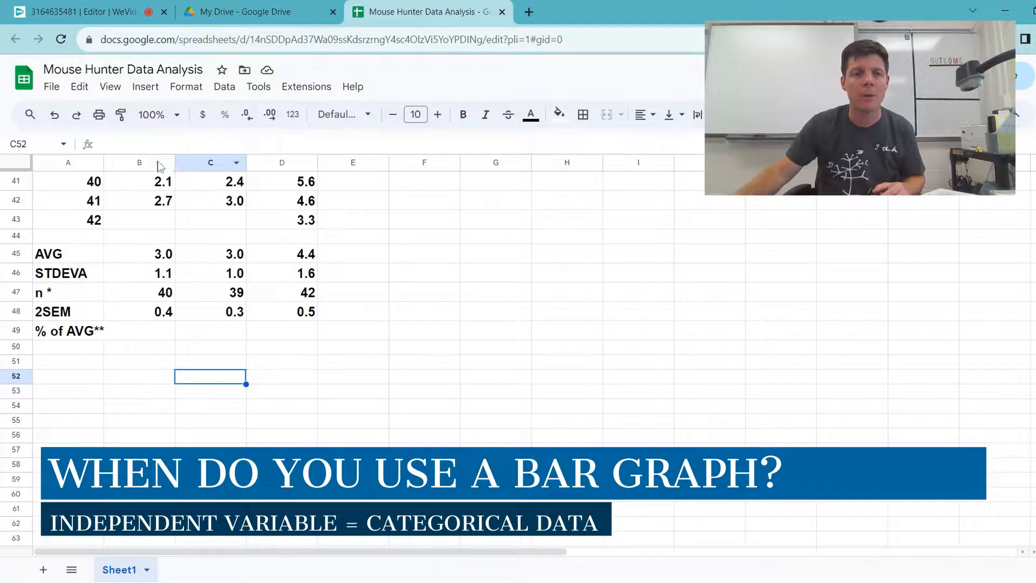
{"action": "scroll", "coordinate": [170, 263], "scroll_direction": "up", "scroll_amount": 13}
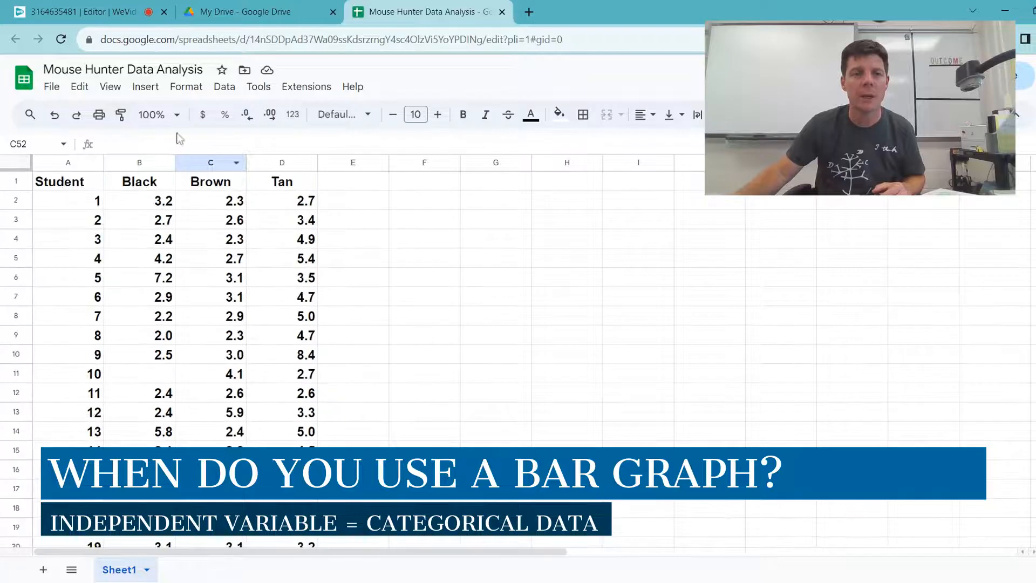
{"action": "left_click", "coordinate": [145, 185]}
{"action": "left_click", "coordinate": [213, 184]}
{"action": "left_click", "coordinate": [272, 184]}
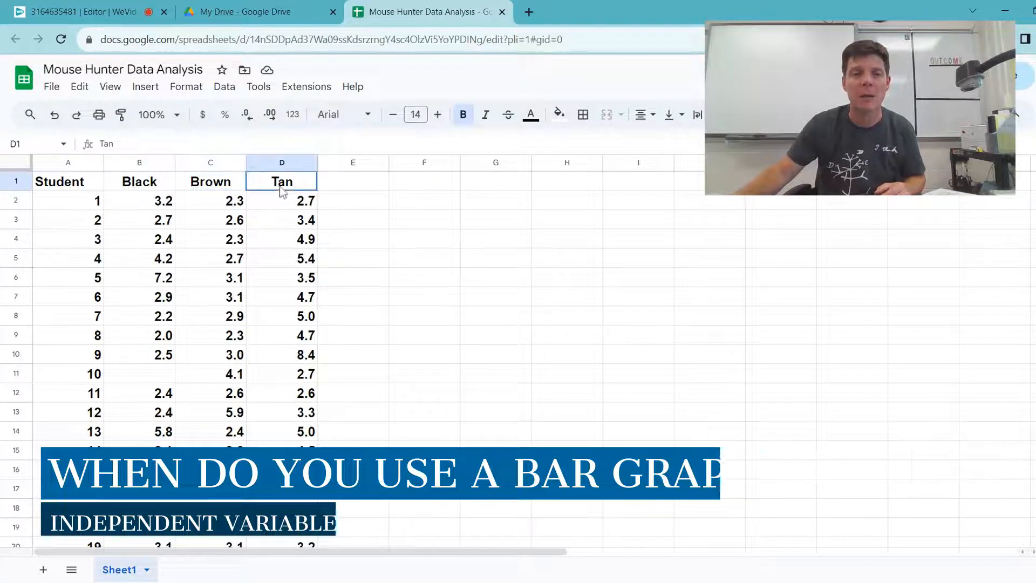
Step: Insert a column chart of the averages in B45:D45 and move it beside the data table
{"action": "scroll", "coordinate": [369, 340], "scroll_direction": "down", "scroll_amount": 2}
{"action": "scroll", "coordinate": [371, 339], "scroll_direction": "down", "scroll_amount": 9}
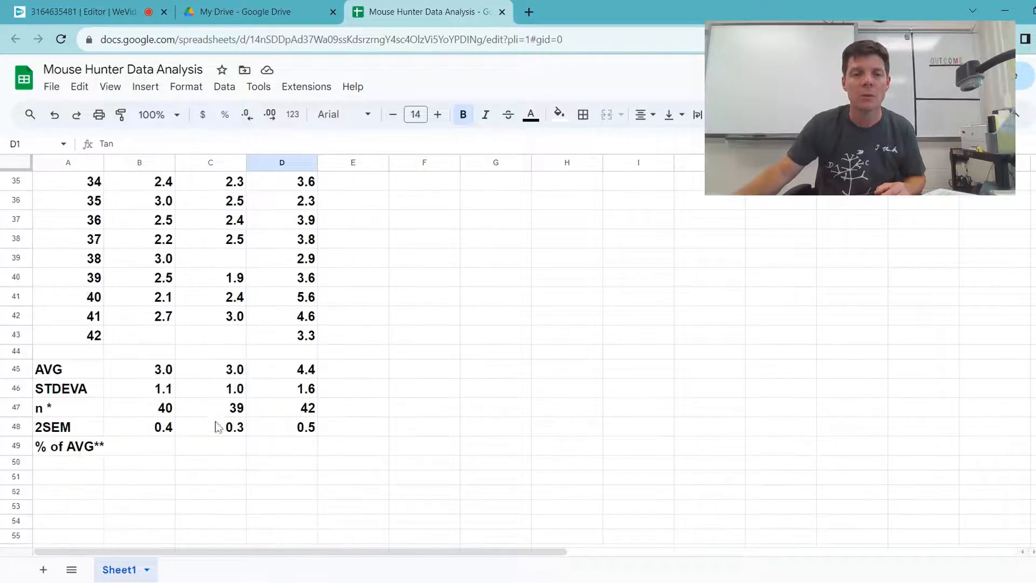
{"action": "left_click_drag", "start_coordinate": [135, 370], "coordinate": [280, 382]}
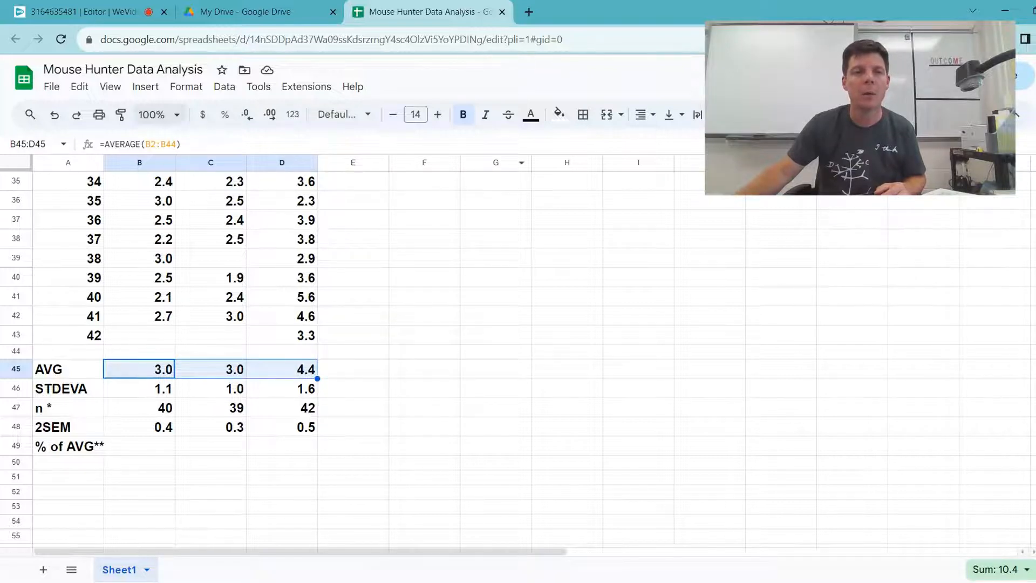
{"action": "left_click", "coordinate": [146, 89]}
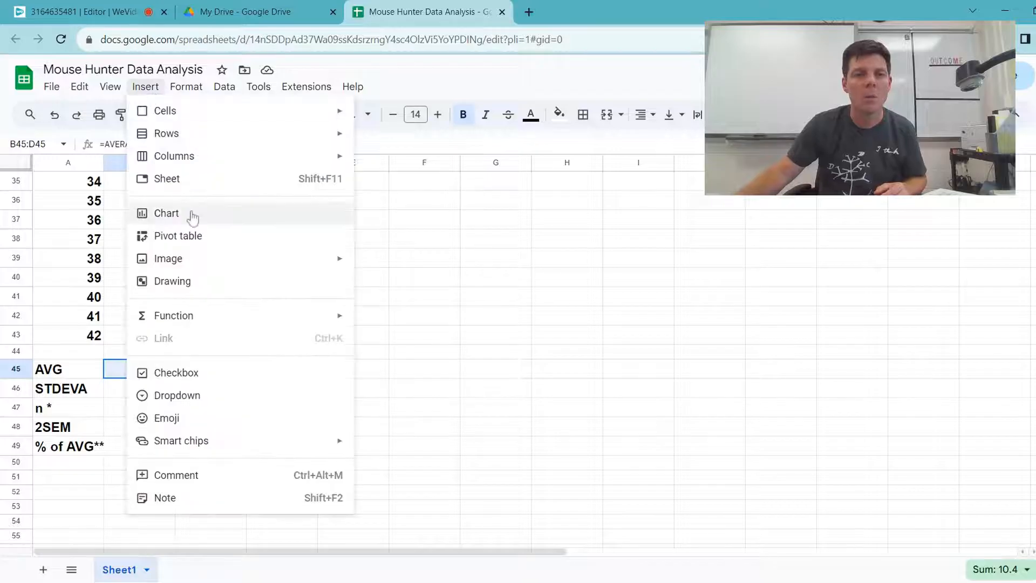
{"action": "left_click", "coordinate": [166, 213]}
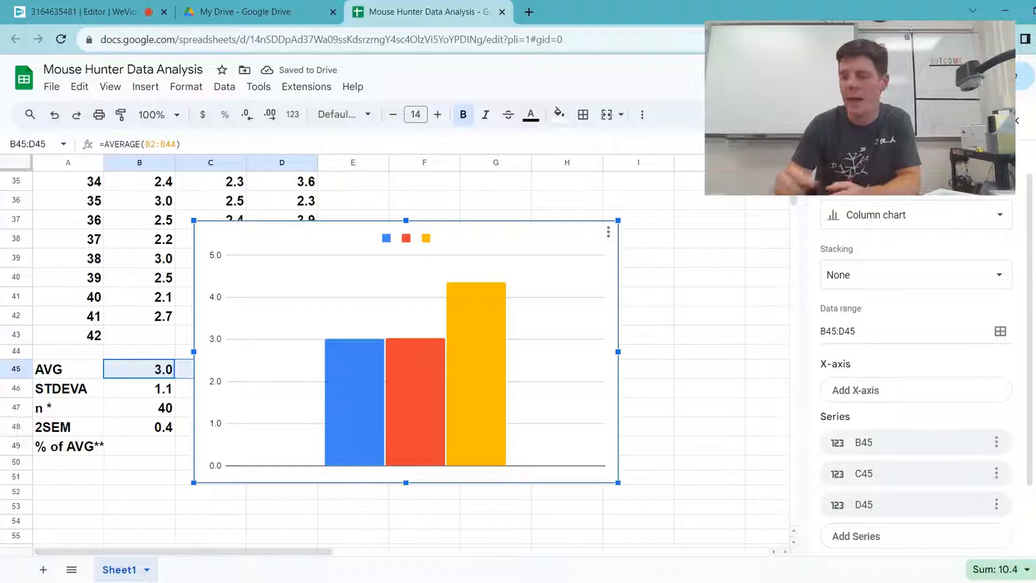
{"action": "left_click_drag", "start_coordinate": [451, 228], "coordinate": [609, 212]}
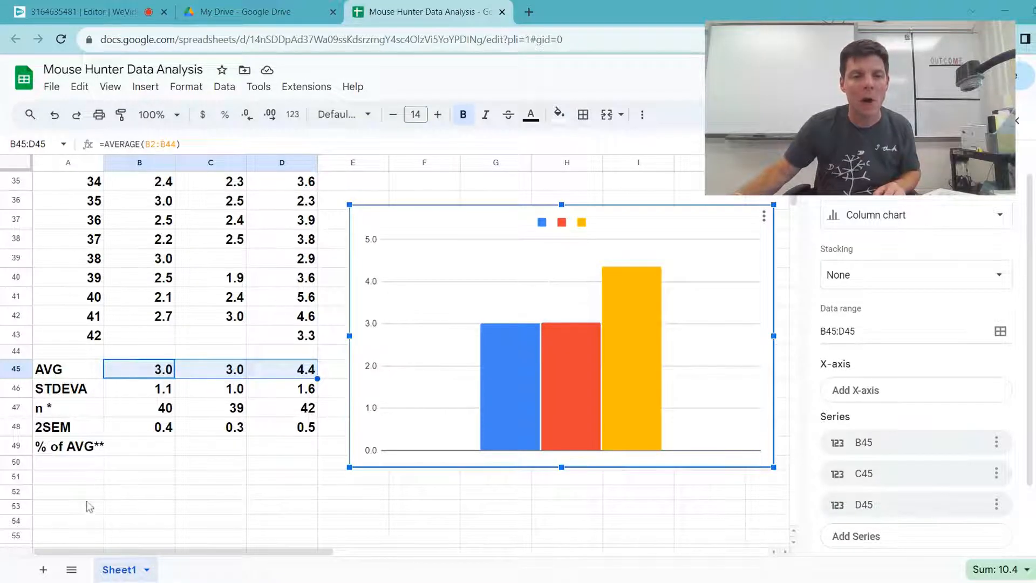
Step: Review the error bar sizing note in A53 and the empty % of AVG cells in row 49
{"action": "left_click", "coordinate": [70, 512]}
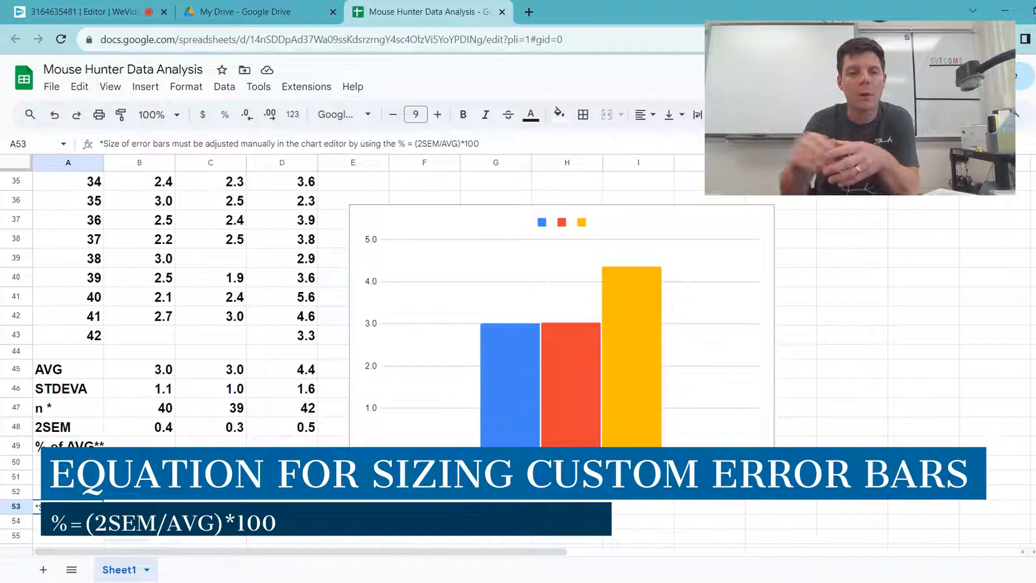
{"action": "left_click", "coordinate": [161, 448]}
{"action": "left_click", "coordinate": [216, 449]}
{"action": "left_click", "coordinate": [282, 449]}
{"action": "left_click", "coordinate": [216, 449]}
{"action": "left_click", "coordinate": [146, 448]}
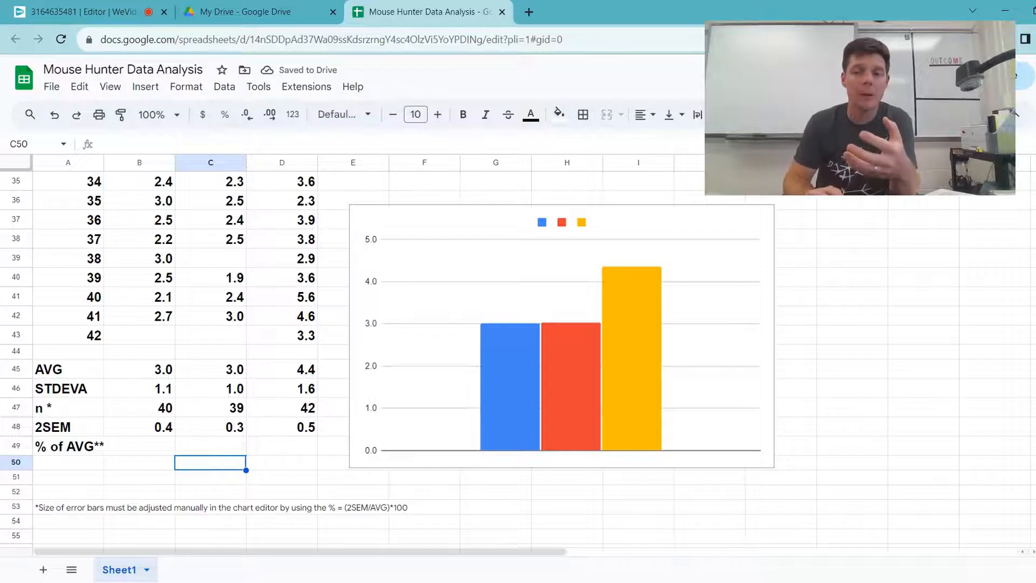
Step: Enter the formula =(B48/B45)*100 in the % of AVG cell B49
{"action": "left_click", "coordinate": [157, 445]}
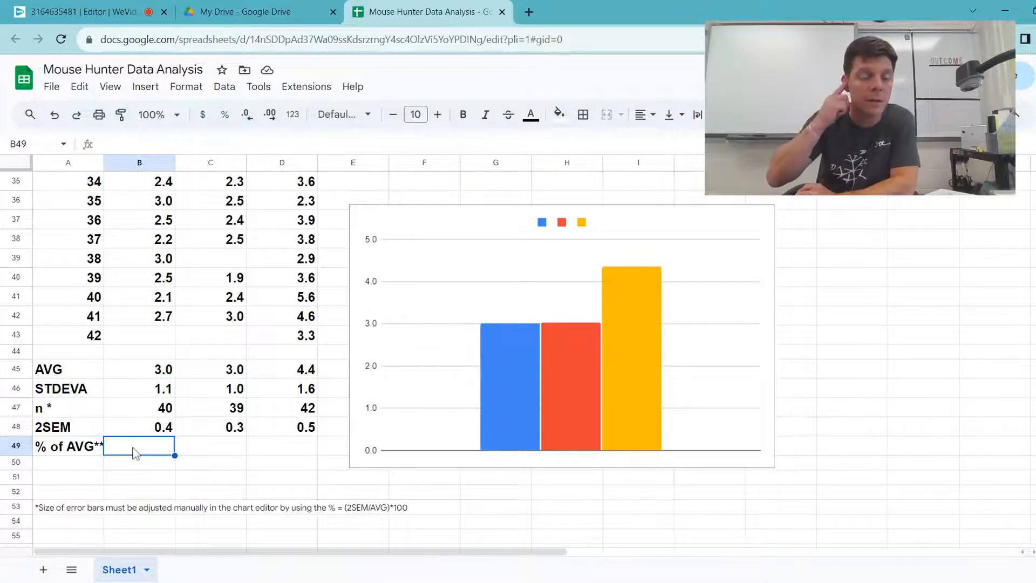
{"action": "left_click", "coordinate": [122, 144]}
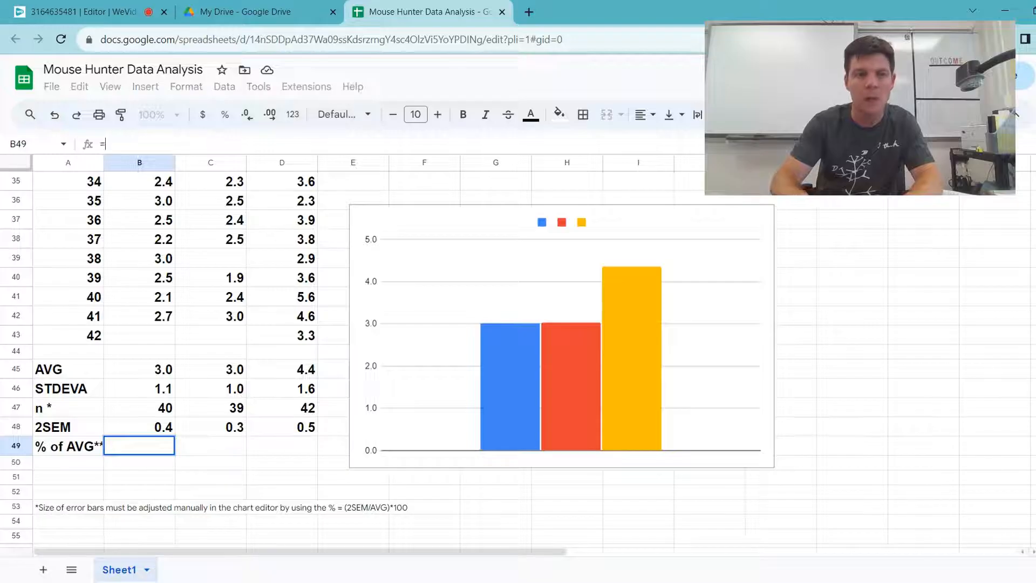
{"action": "type", "text": "=("}
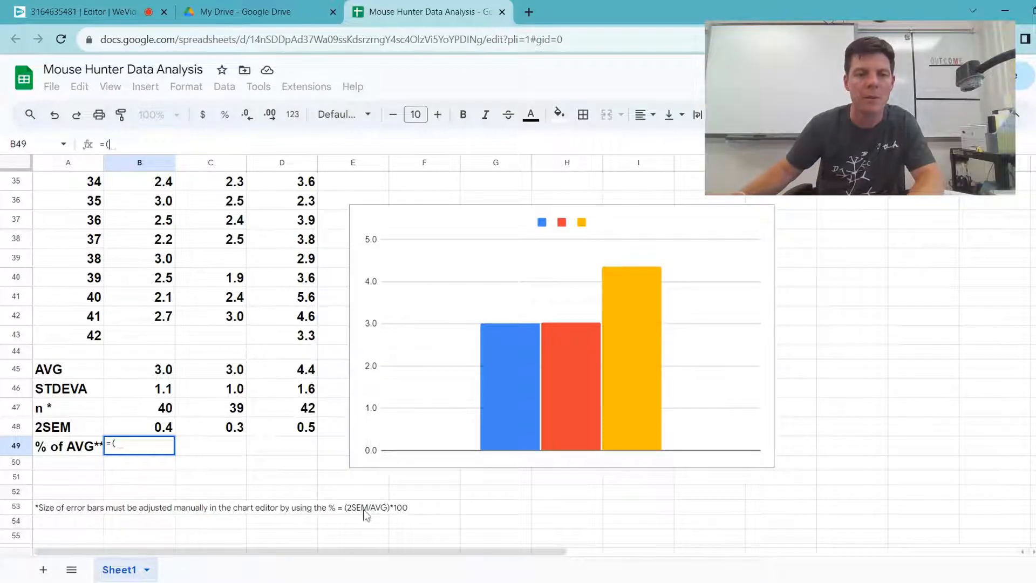
{"action": "left_click", "coordinate": [146, 432]}
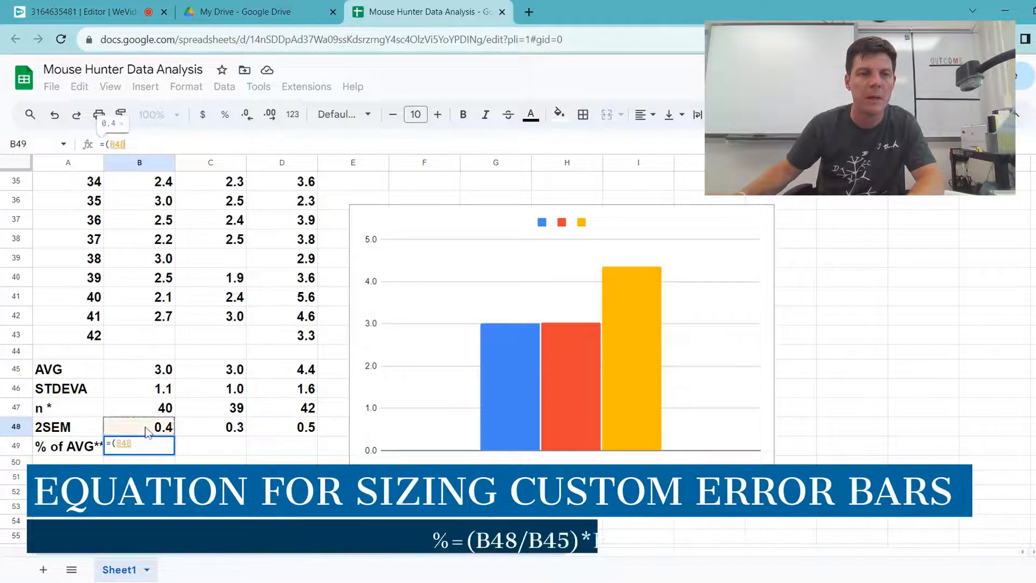
{"action": "type", "text": "/"}
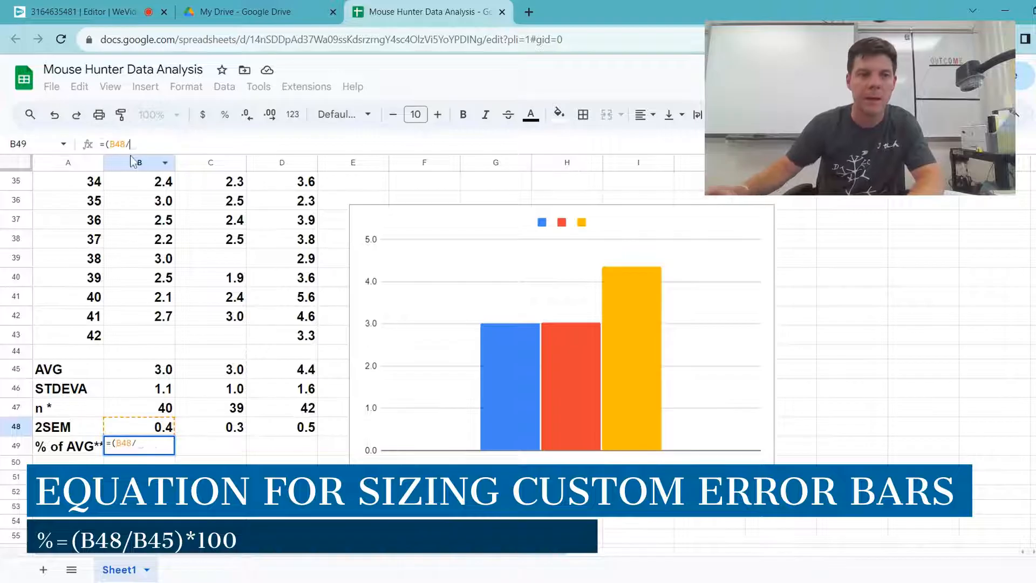
{"action": "left_click", "coordinate": [150, 374]}
{"action": "type", "text": ")"}
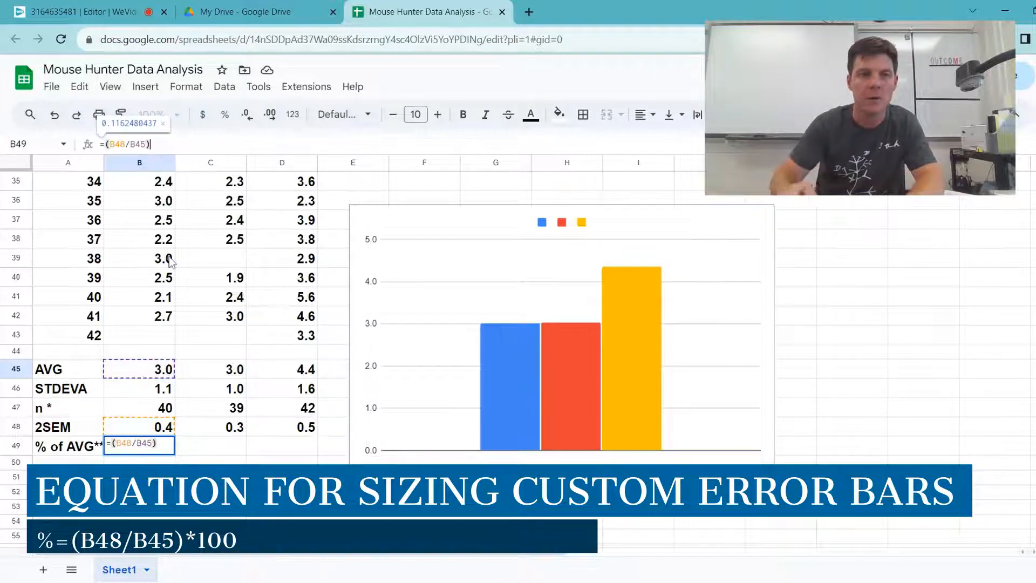
{"action": "type", "text": "*100"}
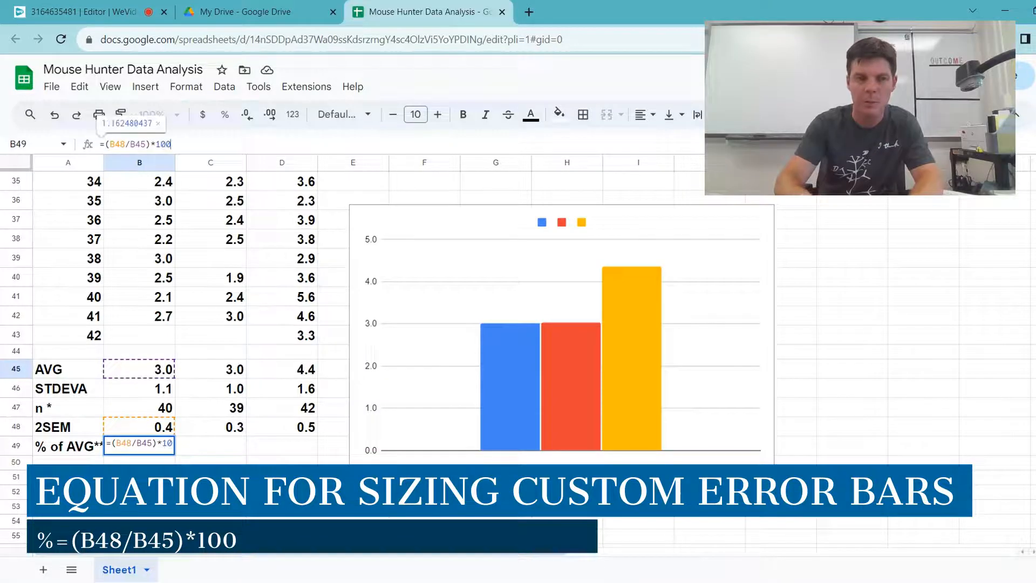
{"action": "key", "text": "Return"}
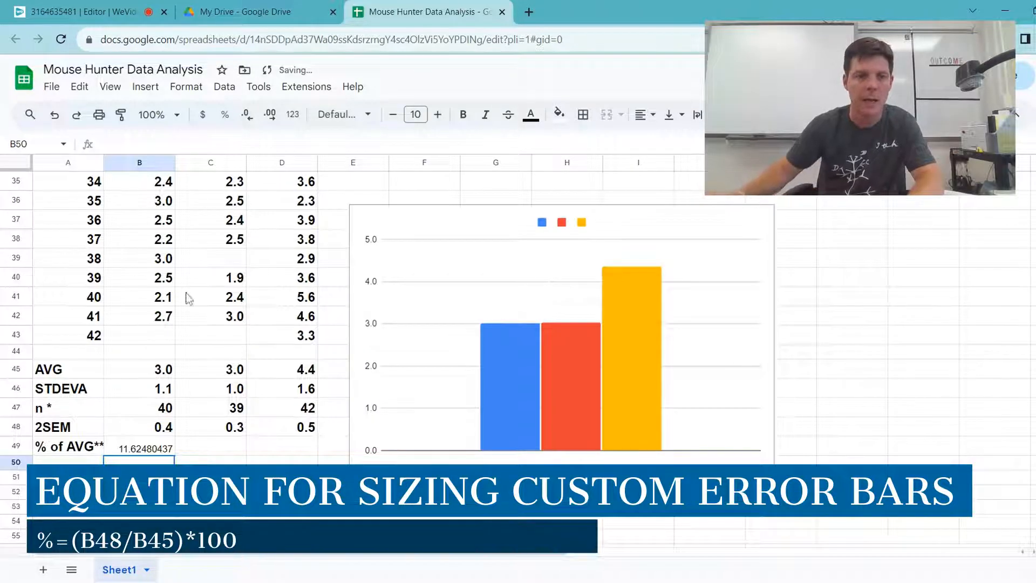
Step: Format B49 with one decimal place, bold text and font size 13
{"action": "left_click", "coordinate": [150, 455]}
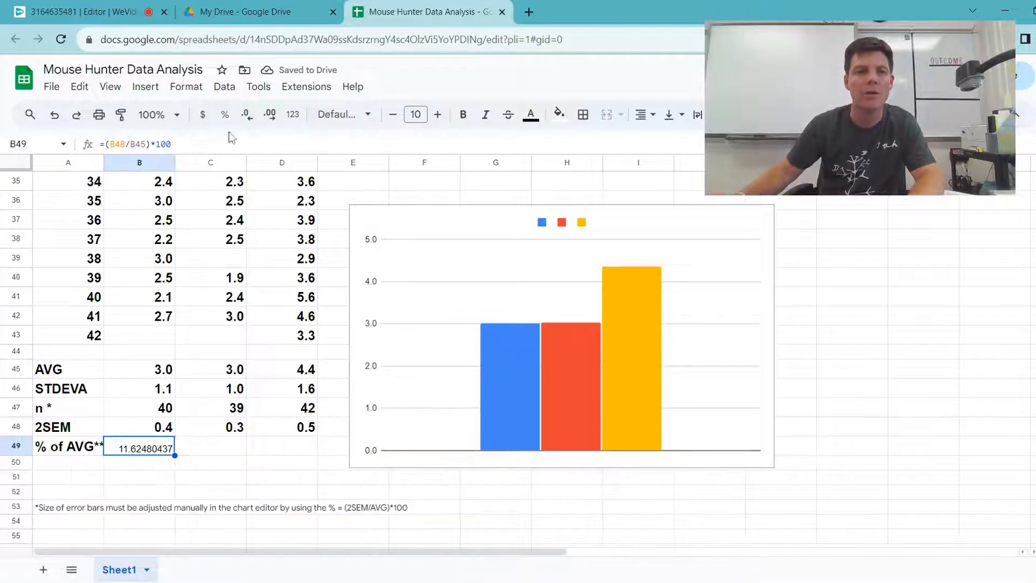
{"action": "left_click", "coordinate": [246, 115]}
{"action": "left_click", "coordinate": [245, 115]}
{"action": "left_click", "coordinate": [246, 115]}
{"action": "left_click", "coordinate": [246, 115]}
{"action": "left_click", "coordinate": [246, 115]}
{"action": "left_click", "coordinate": [246, 115]}
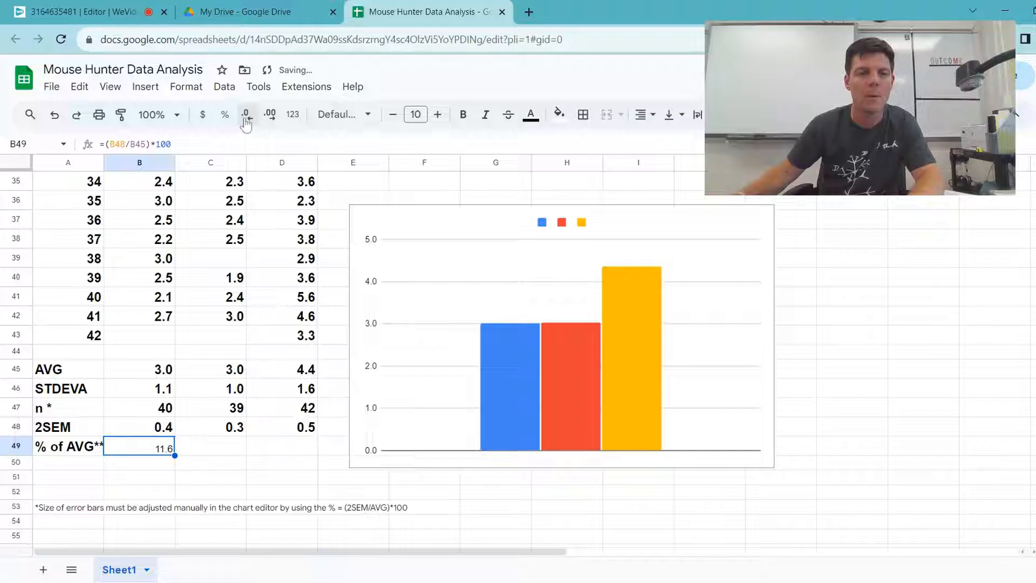
{"action": "left_click", "coordinate": [462, 120]}
{"action": "left_click", "coordinate": [437, 115]}
{"action": "left_click", "coordinate": [437, 115]}
{"action": "left_click", "coordinate": [437, 114]}
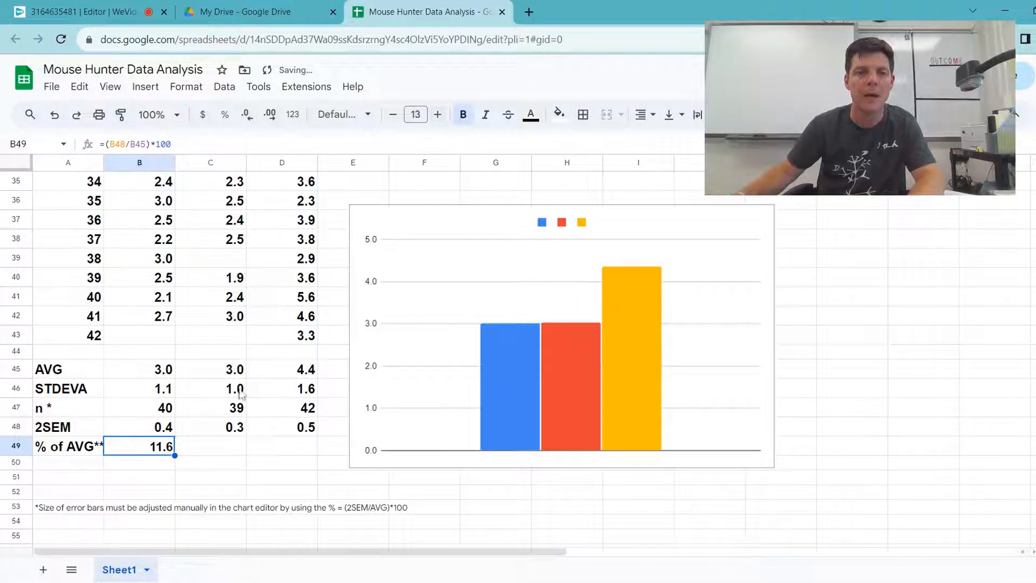
Step: Copy the formula text from B49 and paste it into C49
{"action": "left_click", "coordinate": [216, 445]}
{"action": "left_click", "coordinate": [264, 445]}
{"action": "left_click", "coordinate": [161, 449]}
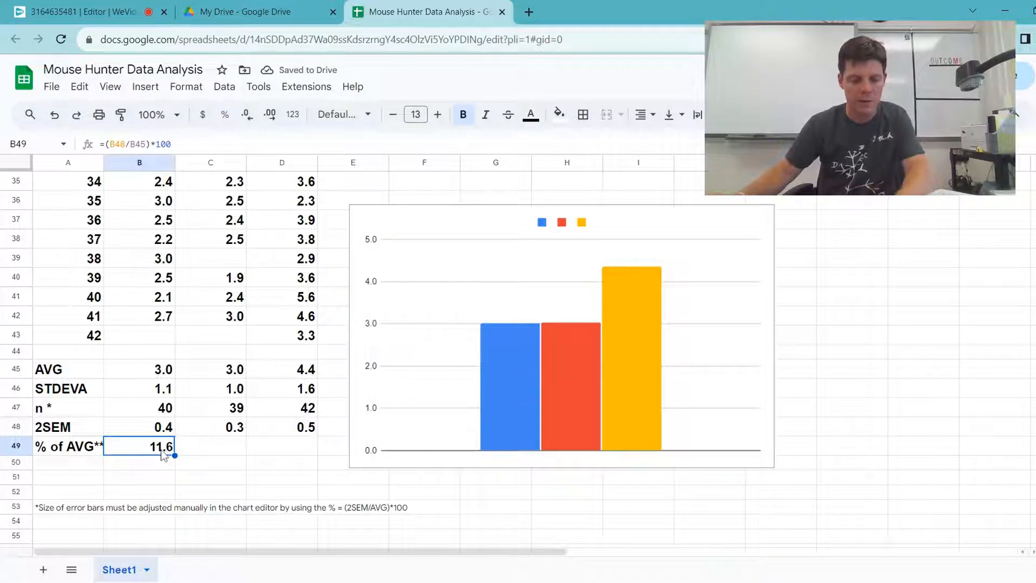
{"action": "left_click", "coordinate": [173, 144]}
{"action": "left_click_drag", "start_coordinate": [171, 144], "coordinate": [79, 147]}
{"action": "key", "text": "ctrl+c"}
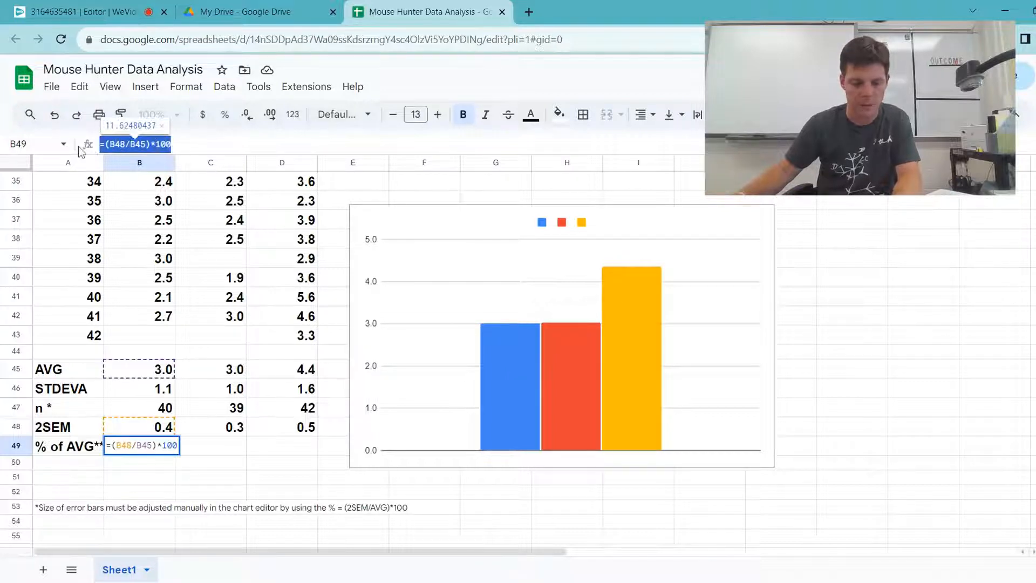
{"action": "left_click", "coordinate": [210, 449]}
{"action": "key", "text": "Return"}
{"action": "key", "text": "ctrl+v"}
Step: Change the references in the C49 formula so it reads =(C48/C45)*100
{"action": "left_click", "coordinate": [114, 144]}
{"action": "key", "text": "BackSpace"}
{"action": "type", "text": "C"}
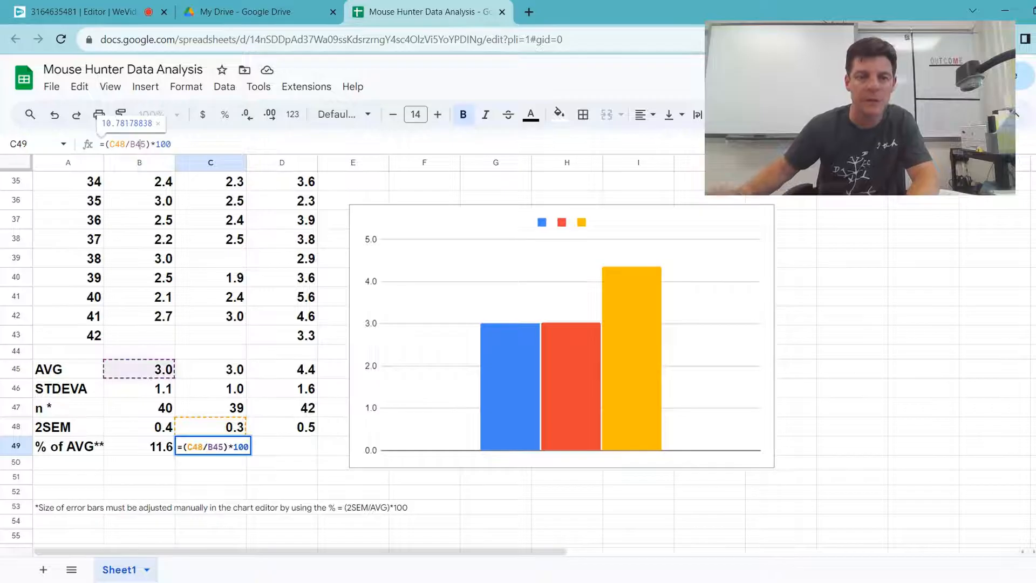
{"action": "left_click", "coordinate": [132, 144]}
{"action": "key", "text": "BackSpace"}
{"action": "type", "text": "C"}
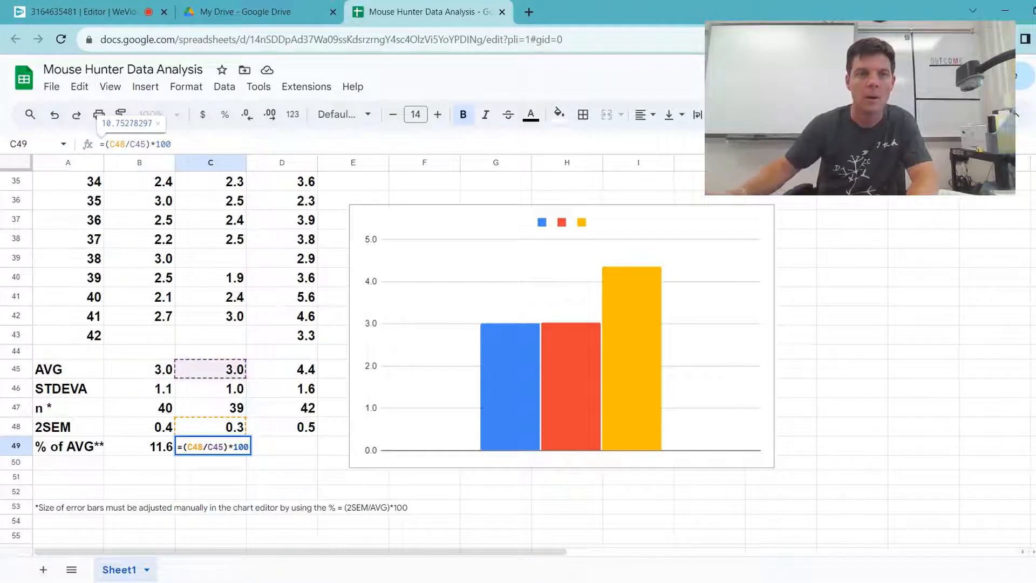
{"action": "key", "text": "Tab"}
Step: Paste the formula text into D49 and change its references so it reads =(D$8/D45)*100
{"action": "left_click", "coordinate": [102, 144]}
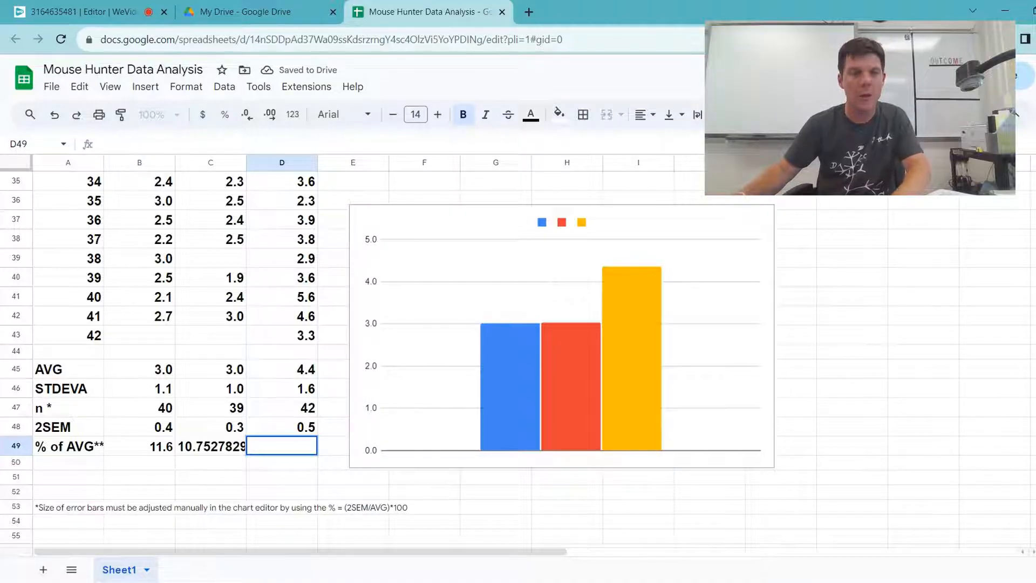
{"action": "key", "text": "ctrl+v"}
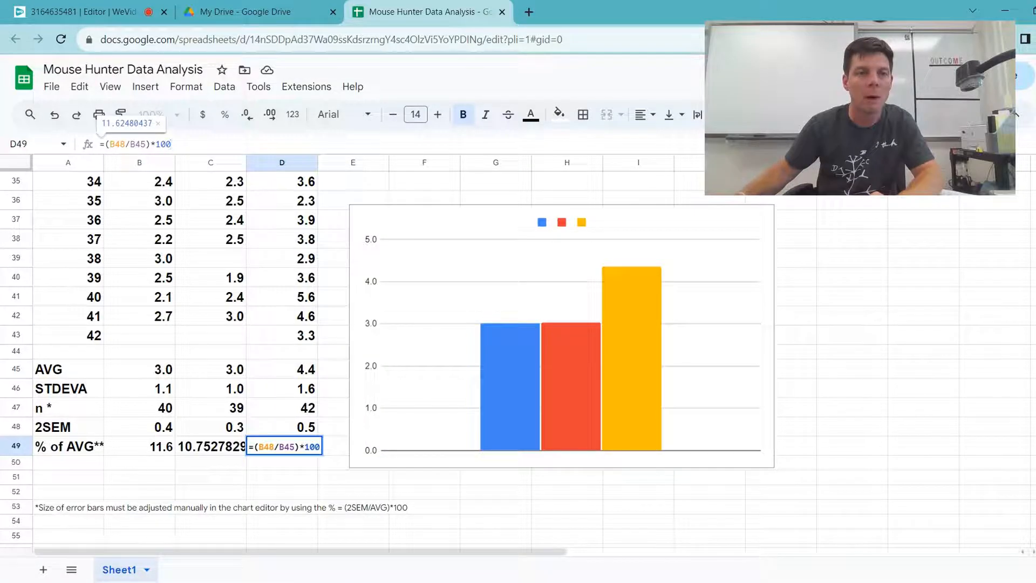
{"action": "key", "text": "BackSpace"}
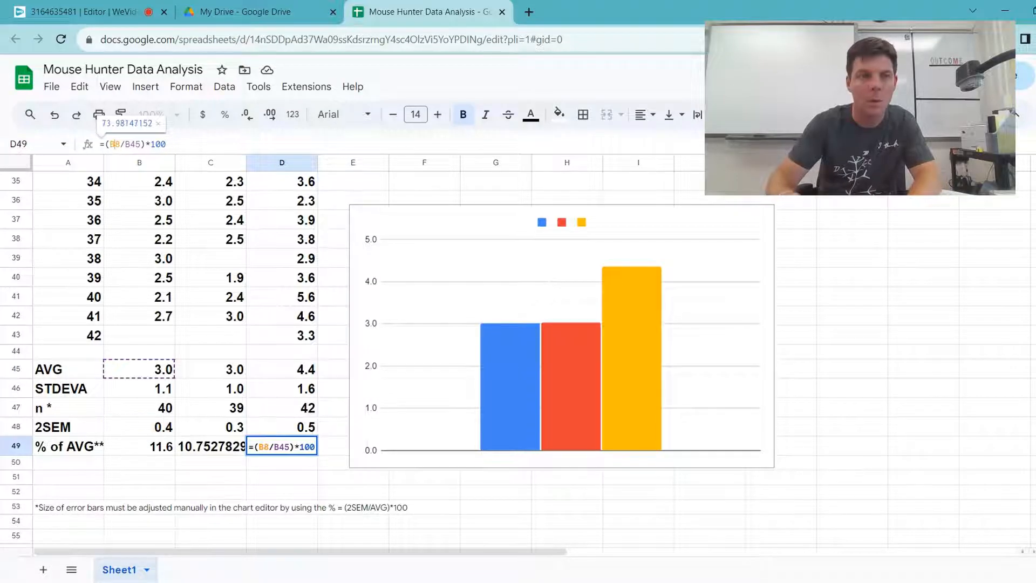
{"action": "key", "text": "BackSpace"}
{"action": "type", "text": "d$"}
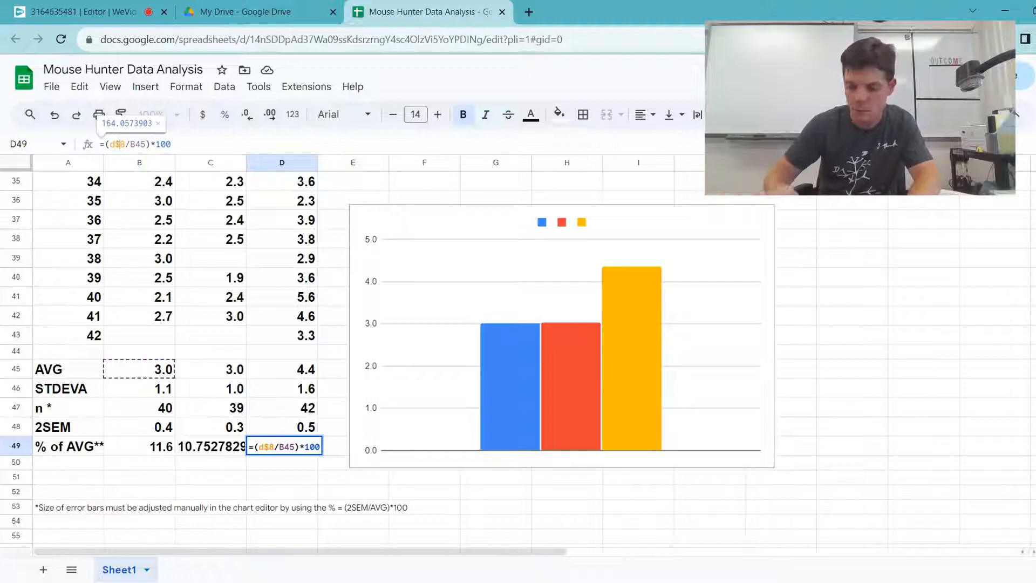
{"action": "key", "text": "BackSpace"}
{"action": "type", "text": "D"}
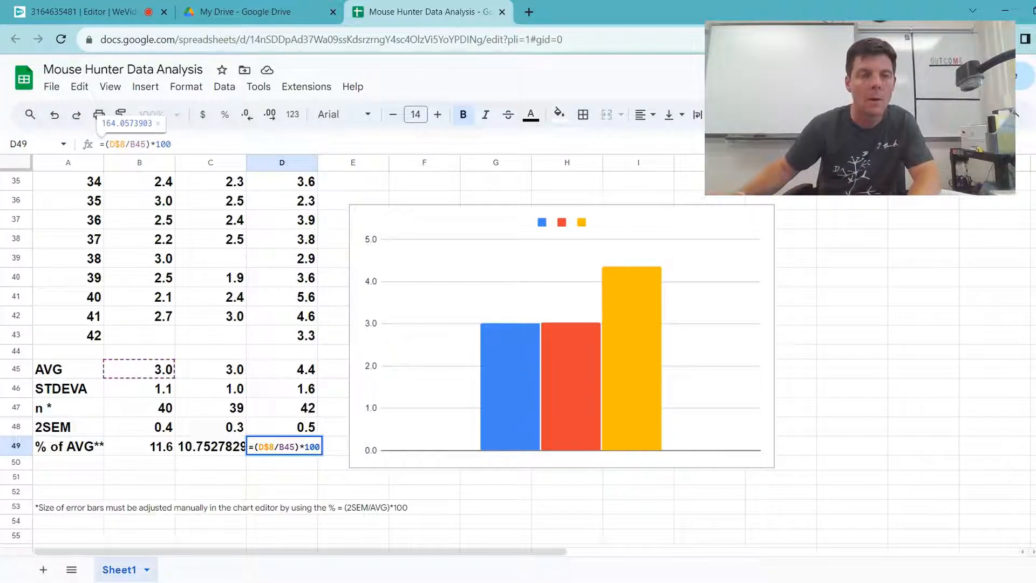
{"action": "key", "text": "BackSpace"}
{"action": "type", "text": "D"}
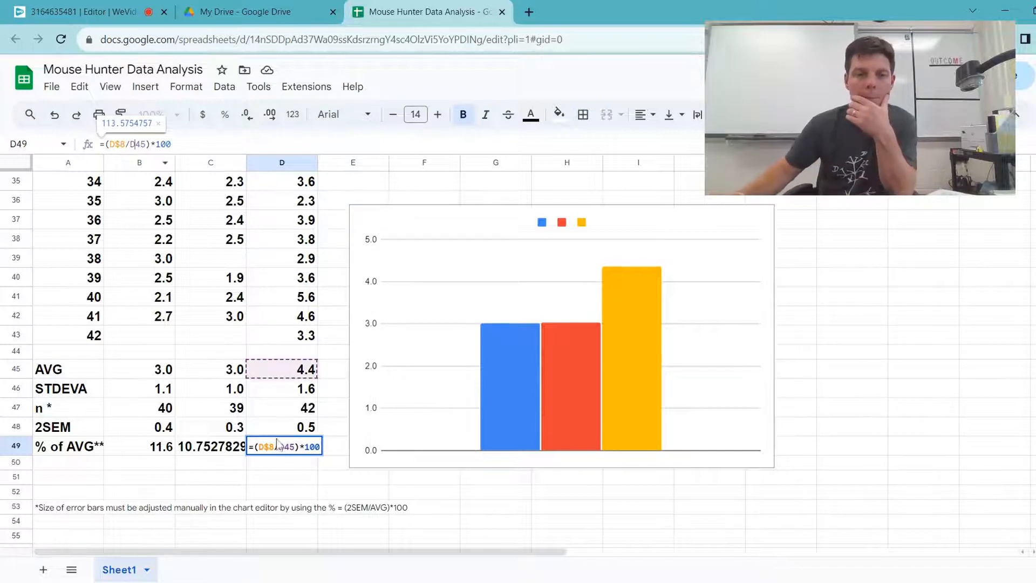
{"action": "key", "text": "Return"}
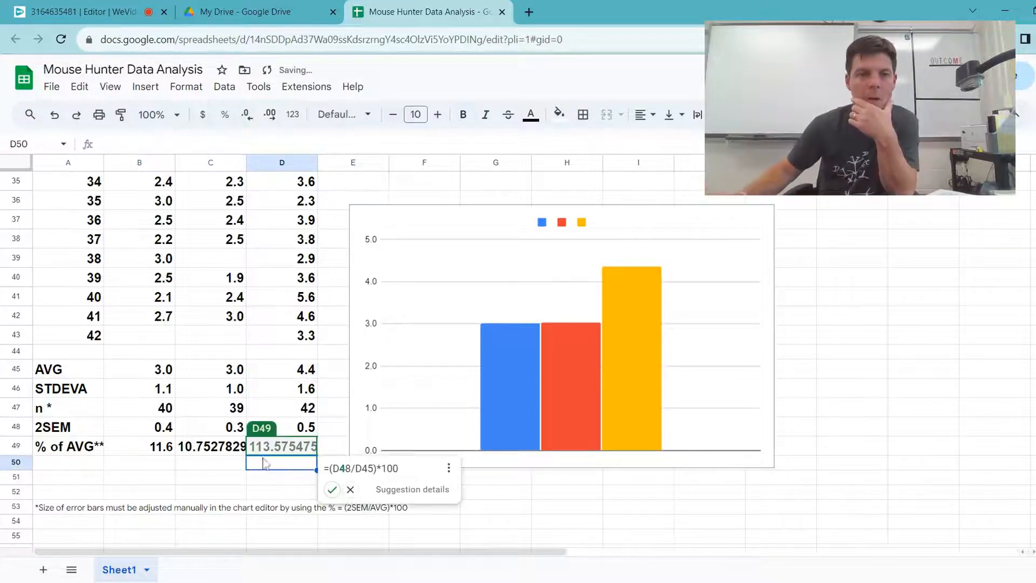
Step: Format the % of AVG value in C49 with one decimal place
{"action": "left_click", "coordinate": [204, 451]}
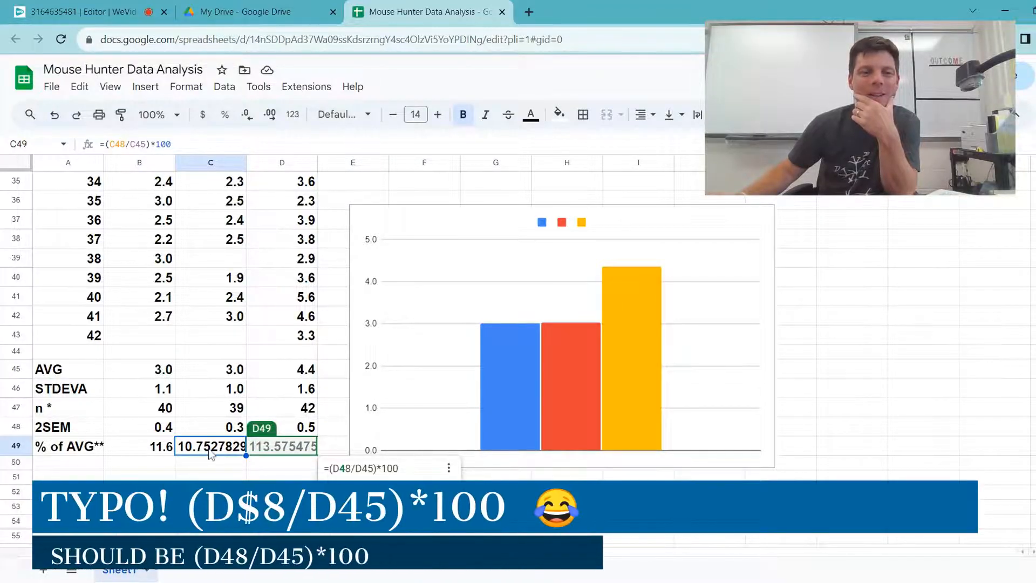
{"action": "left_click", "coordinate": [248, 119]}
{"action": "left_click", "coordinate": [249, 120]}
{"action": "left_click", "coordinate": [249, 120]}
{"action": "left_click", "coordinate": [249, 120]}
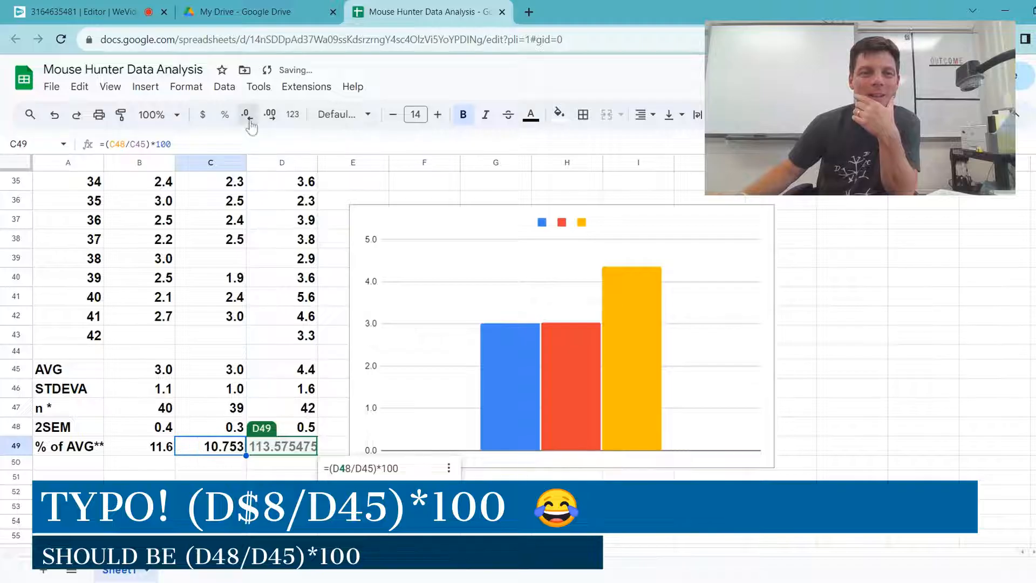
Step: Correct the mistyped 2SEM reference in D49 so the formula reads =(D48/D45)*100
{"action": "left_click", "coordinate": [289, 451]}
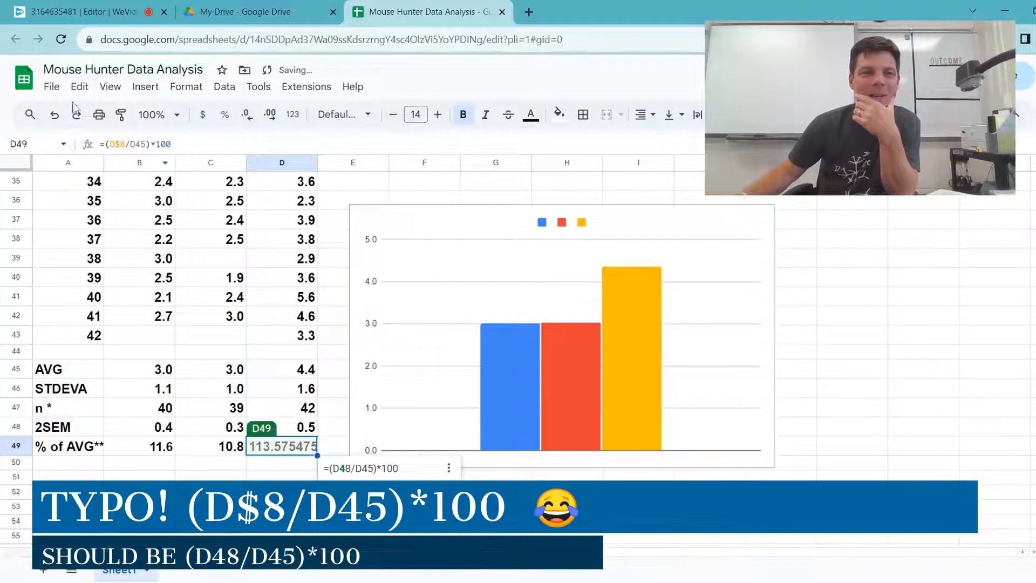
{"action": "left_click", "coordinate": [119, 145]}
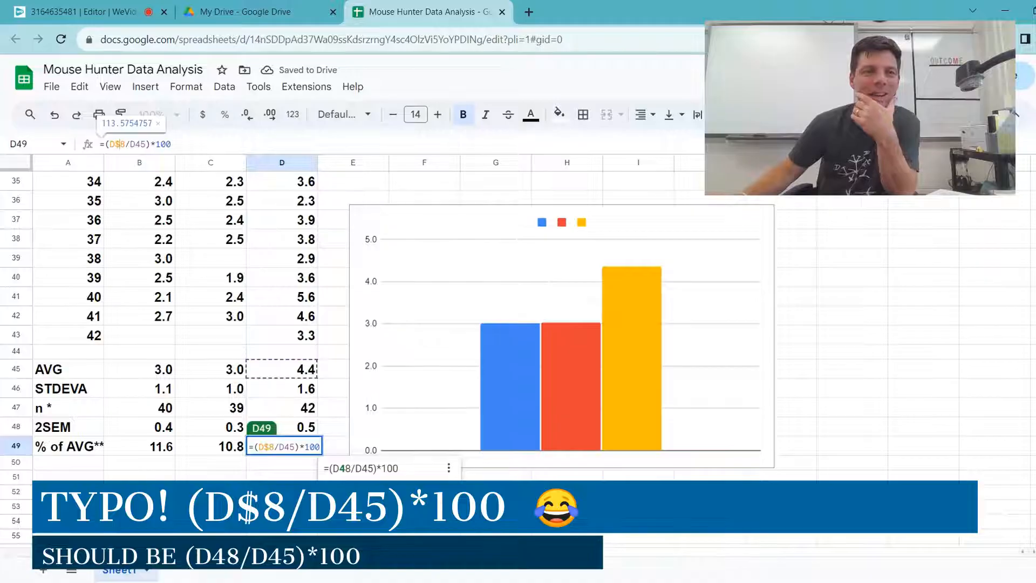
{"action": "key", "text": "BackSpace"}
{"action": "type", "text": "4"}
{"action": "key", "text": "Return"}
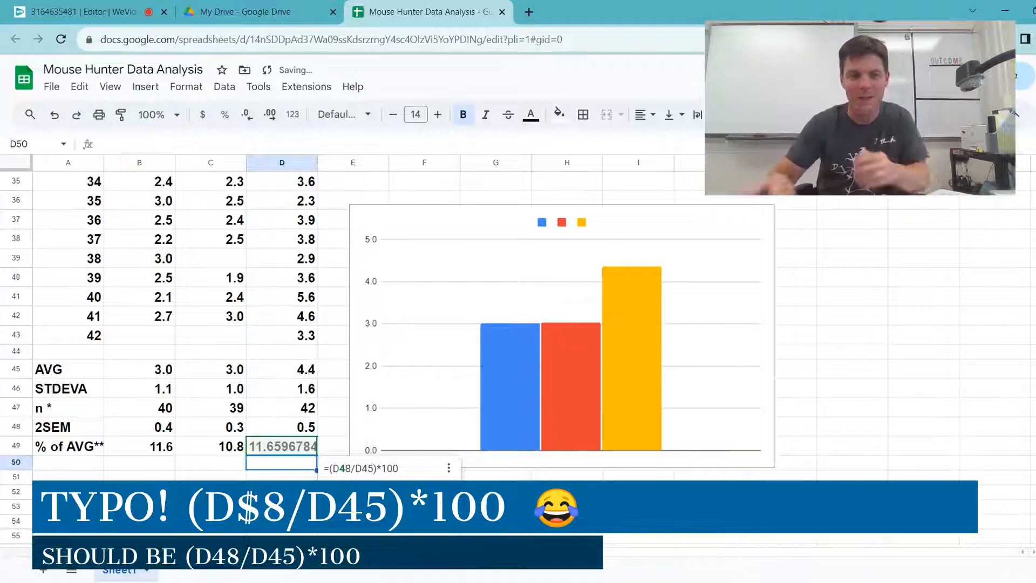
Step: Format the % of AVG value in D49 with one decimal place
{"action": "left_click", "coordinate": [247, 374]}
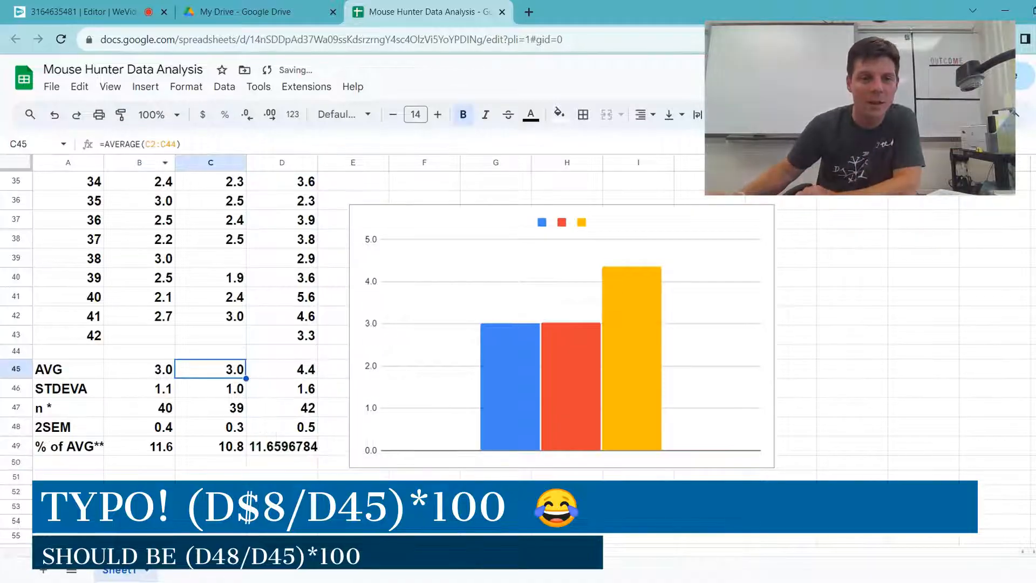
{"action": "left_click", "coordinate": [264, 475]}
{"action": "left_click", "coordinate": [276, 448]}
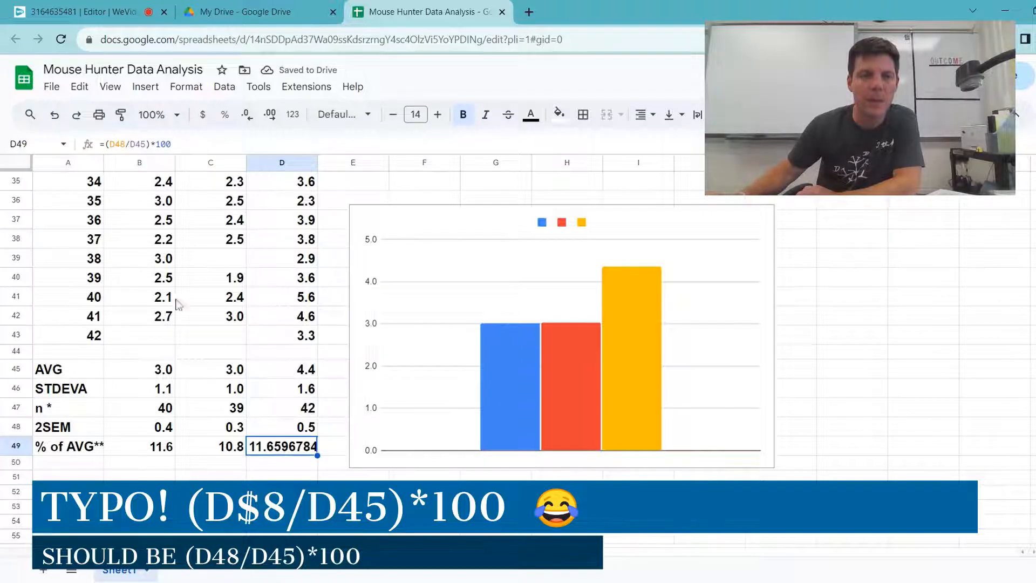
{"action": "left_click", "coordinate": [242, 120]}
{"action": "left_click", "coordinate": [243, 121]}
{"action": "left_click", "coordinate": [242, 120]}
{"action": "left_click", "coordinate": [242, 120]}
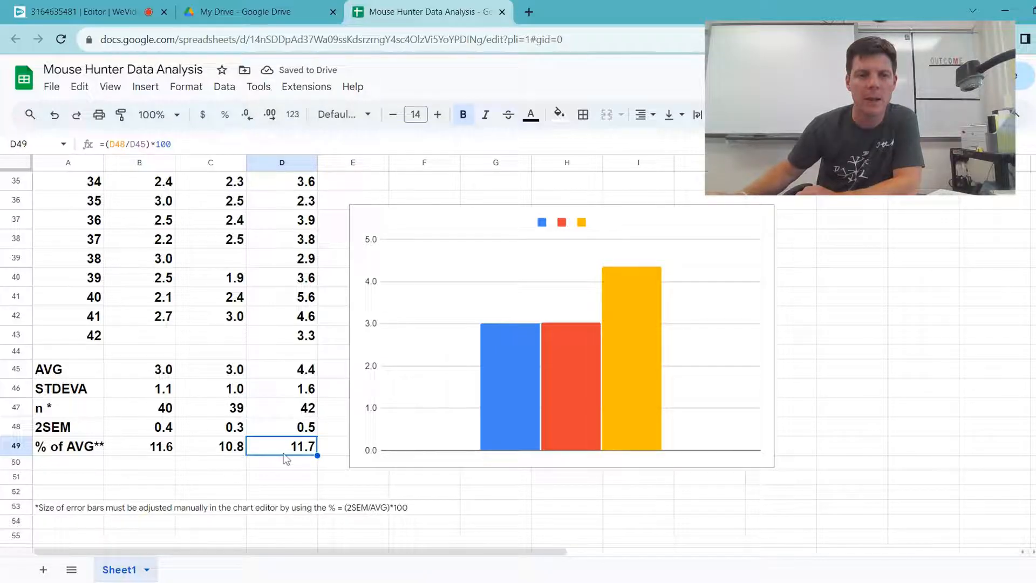
Step: Add percent error bars to the chart's blue Column 1 series and set their value to 11.6
{"action": "scroll", "coordinate": [791, 375], "scroll_direction": "up", "scroll_amount": 1}
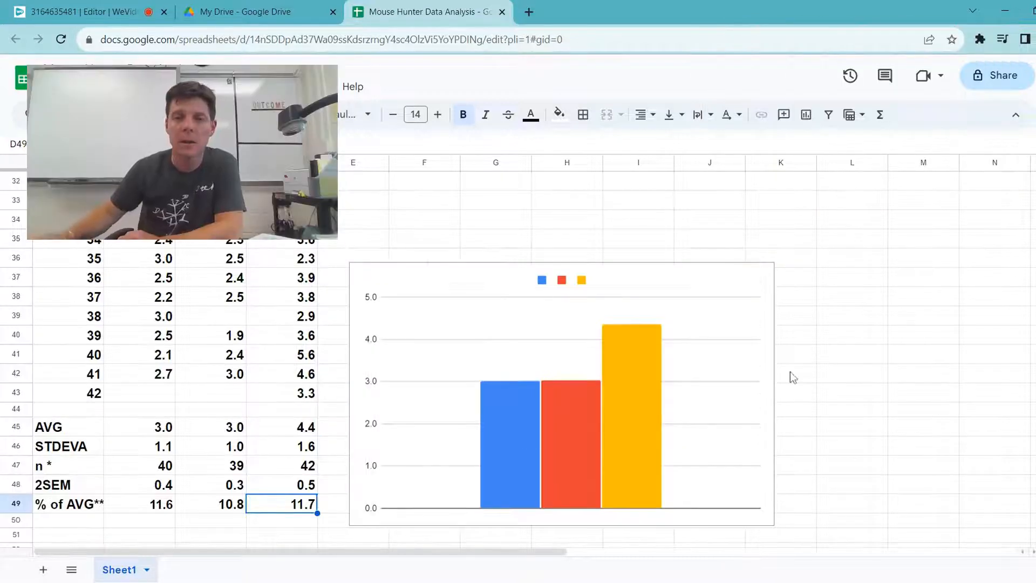
{"action": "scroll", "coordinate": [744, 480], "scroll_direction": "down", "scroll_amount": 1}
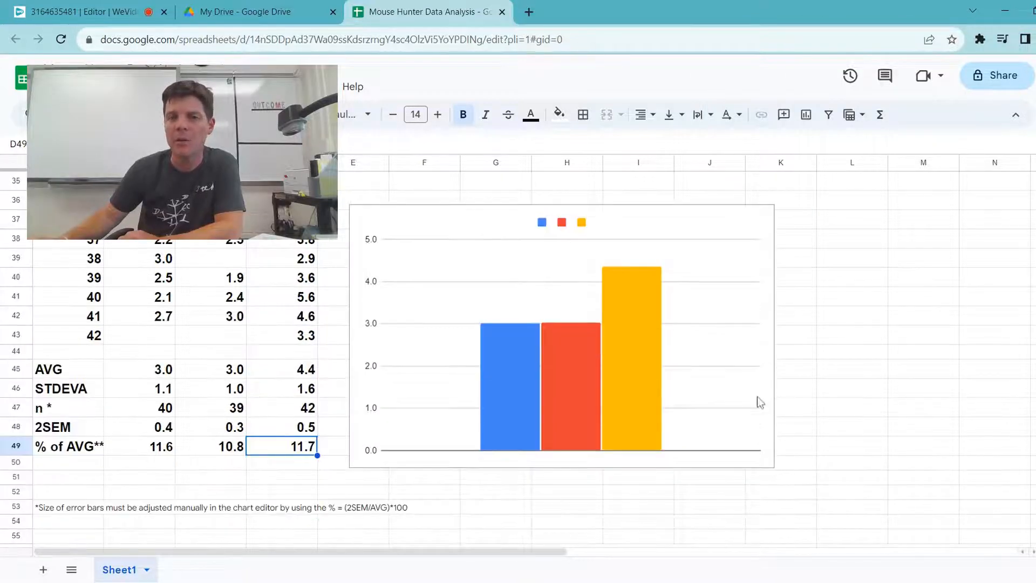
{"action": "left_click", "coordinate": [500, 376]}
{"action": "double_click", "coordinate": [500, 376]}
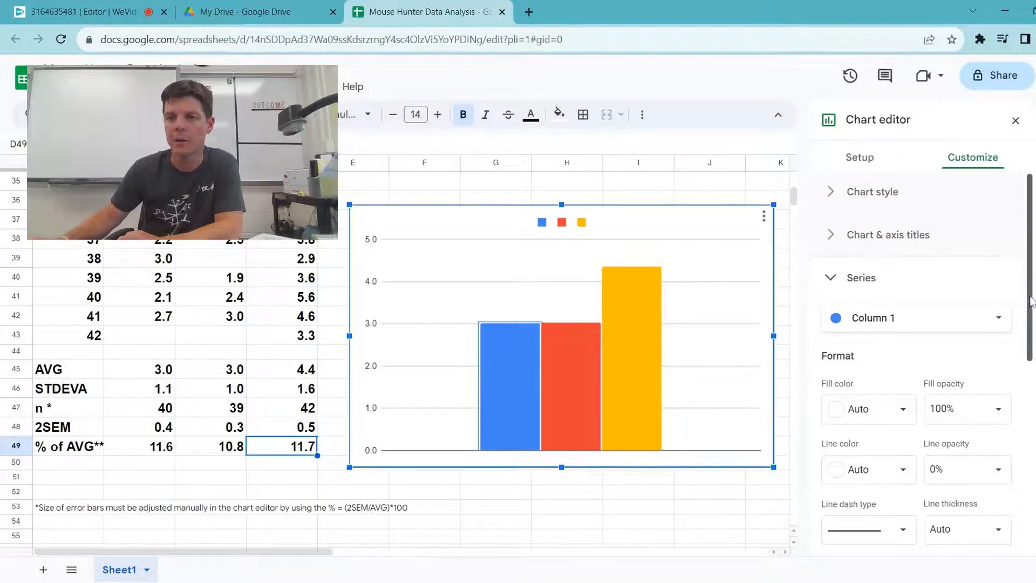
{"action": "scroll", "coordinate": [893, 256], "scroll_direction": "down", "scroll_amount": 1}
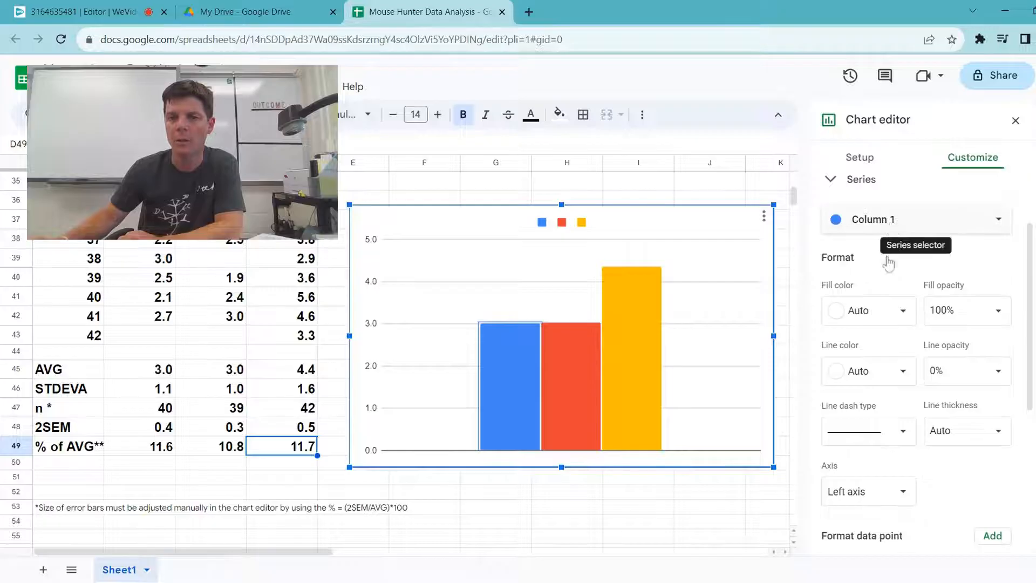
{"action": "scroll", "coordinate": [995, 432], "scroll_direction": "down", "scroll_amount": 3}
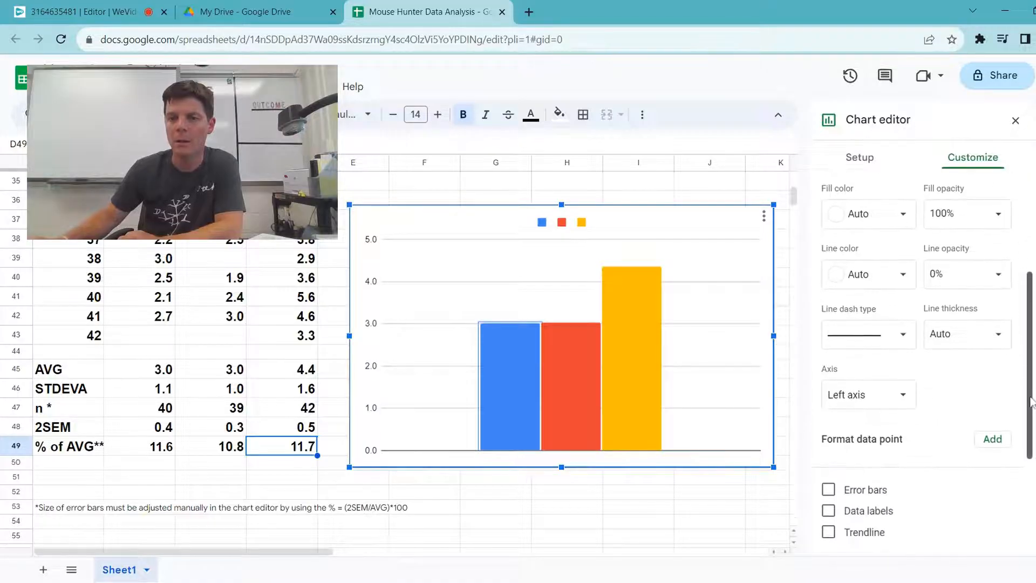
{"action": "left_click", "coordinate": [829, 388]}
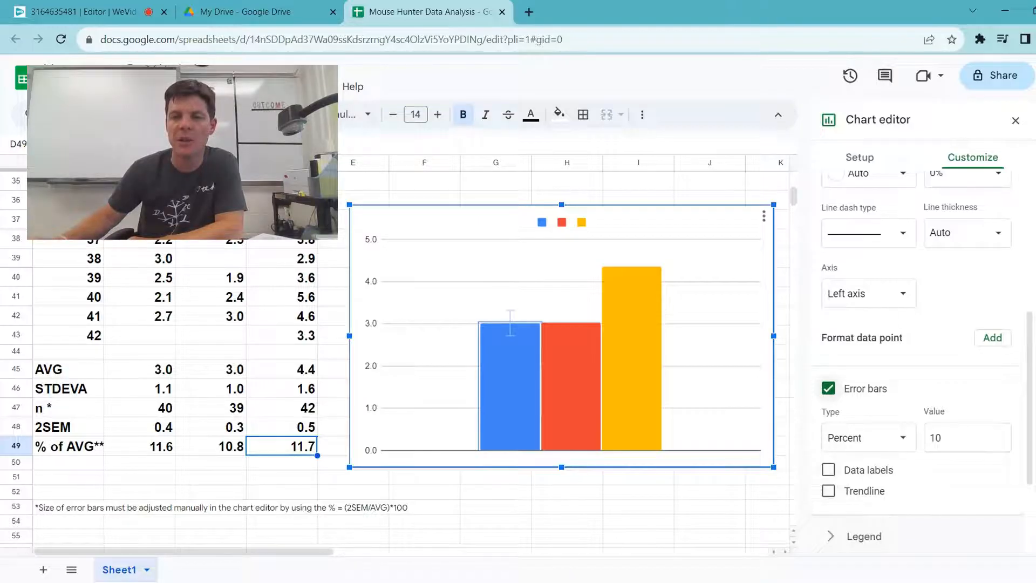
{"action": "left_click", "coordinate": [966, 438]}
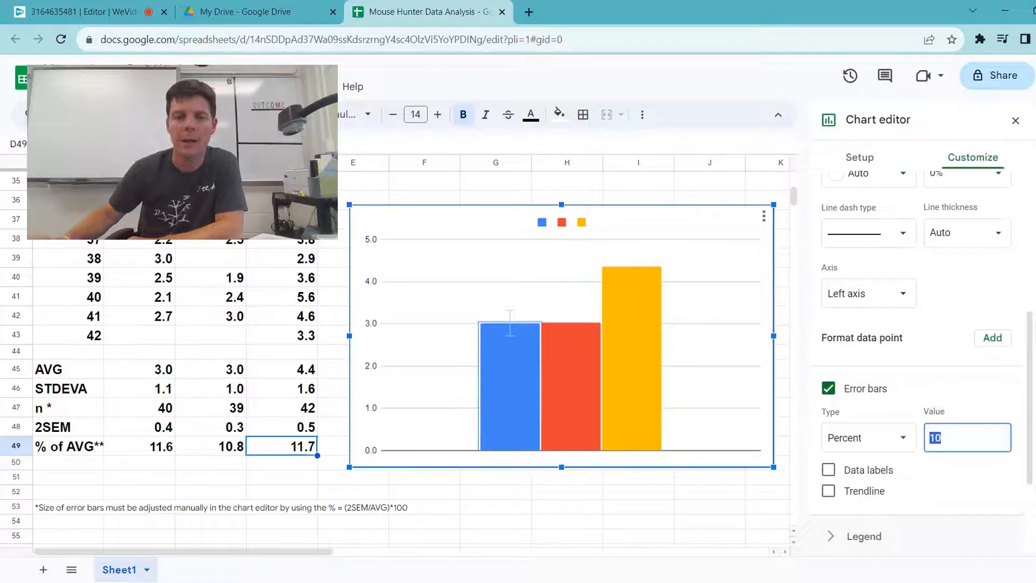
{"action": "type", "text": "11.6"}
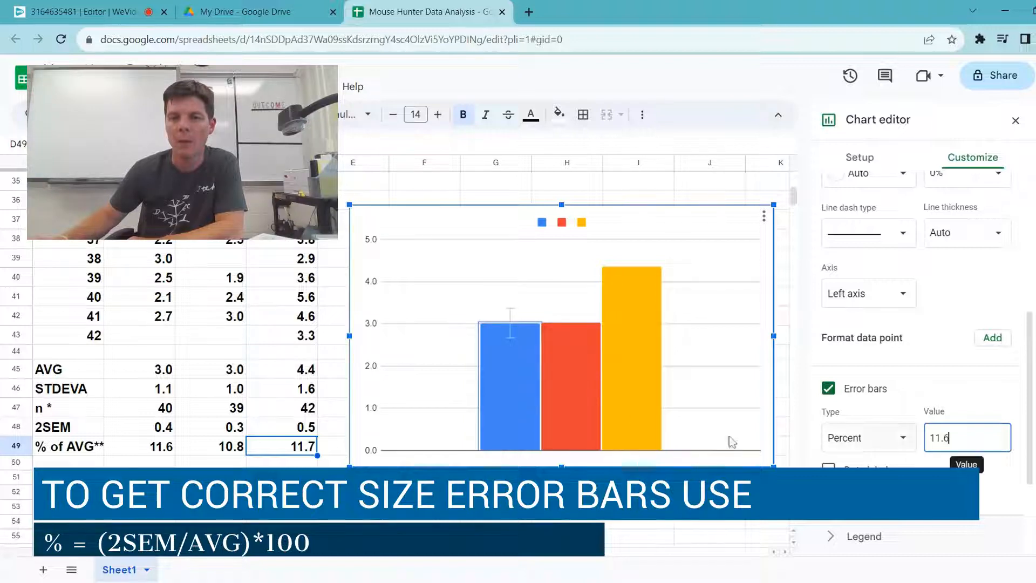
Step: Add percent error bars to the chart's red Column 2 series and set their value to 10.8
{"action": "left_click", "coordinate": [575, 347]}
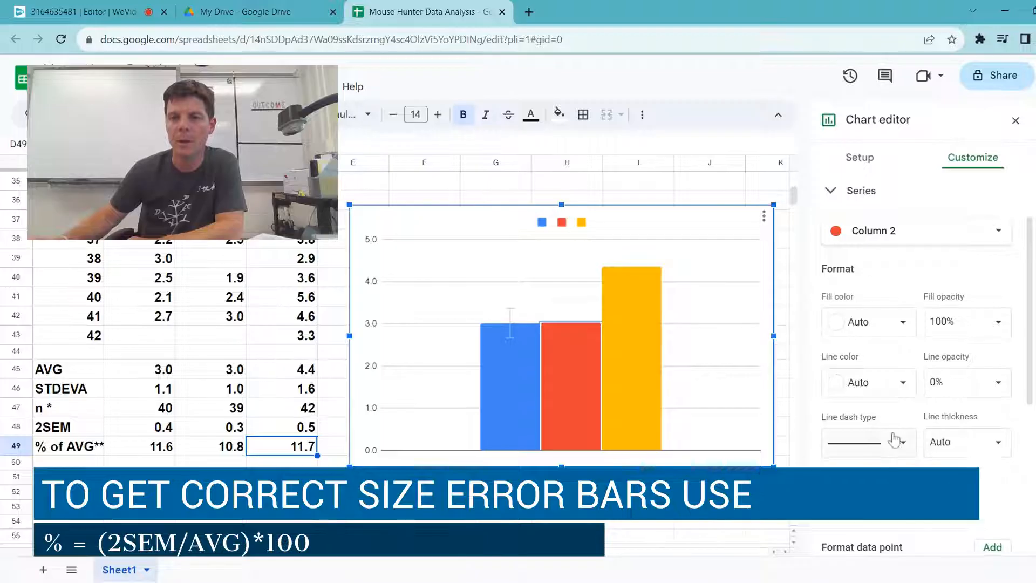
{"action": "scroll", "coordinate": [896, 440], "scroll_direction": "down", "scroll_amount": 1}
{"action": "left_click", "coordinate": [828, 528]}
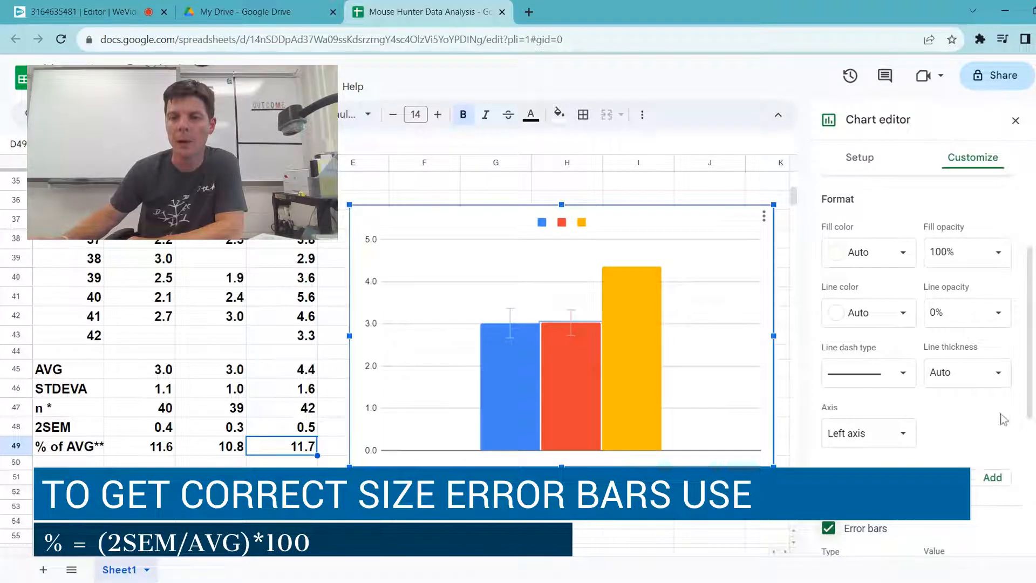
{"action": "left_click_drag", "start_coordinate": [1030, 378], "coordinate": [1028, 432]}
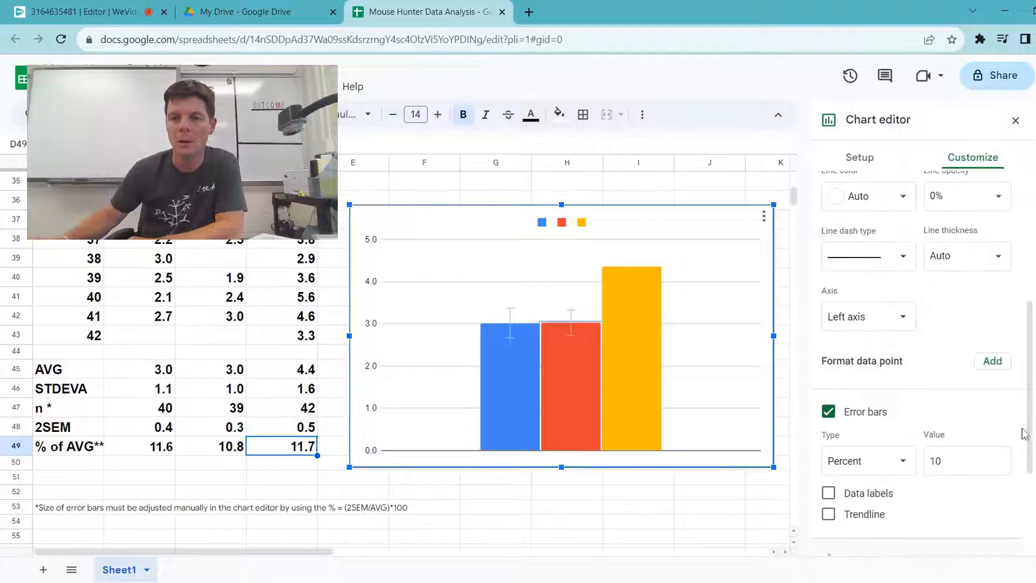
{"action": "left_click", "coordinate": [963, 465]}
{"action": "type", "text": ".8"}
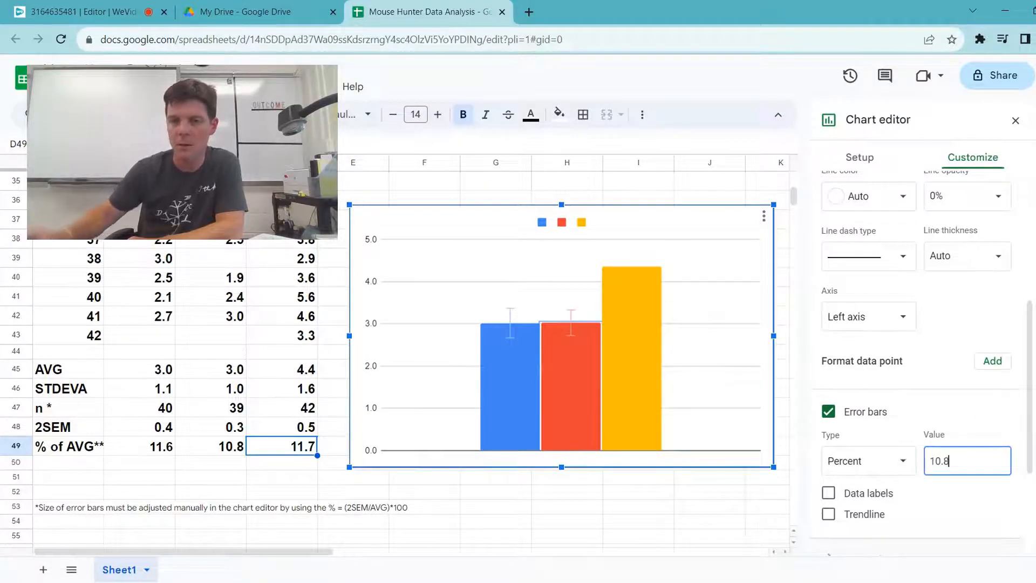
{"action": "left_click", "coordinate": [964, 518]}
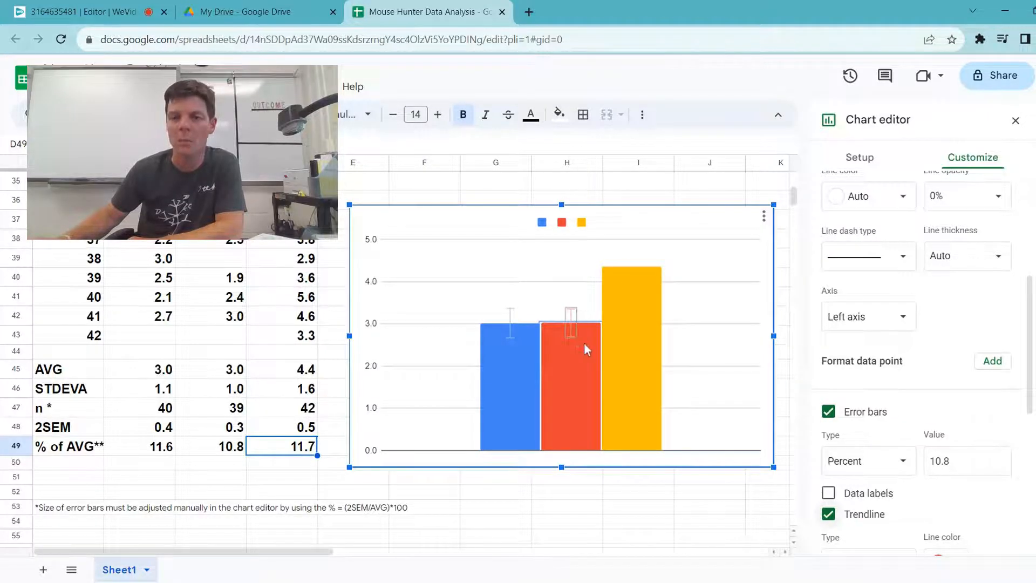
Step: Try a value of 20 percent for the red column's error bars and set it back to 10.8
{"action": "left_click", "coordinate": [969, 463]}
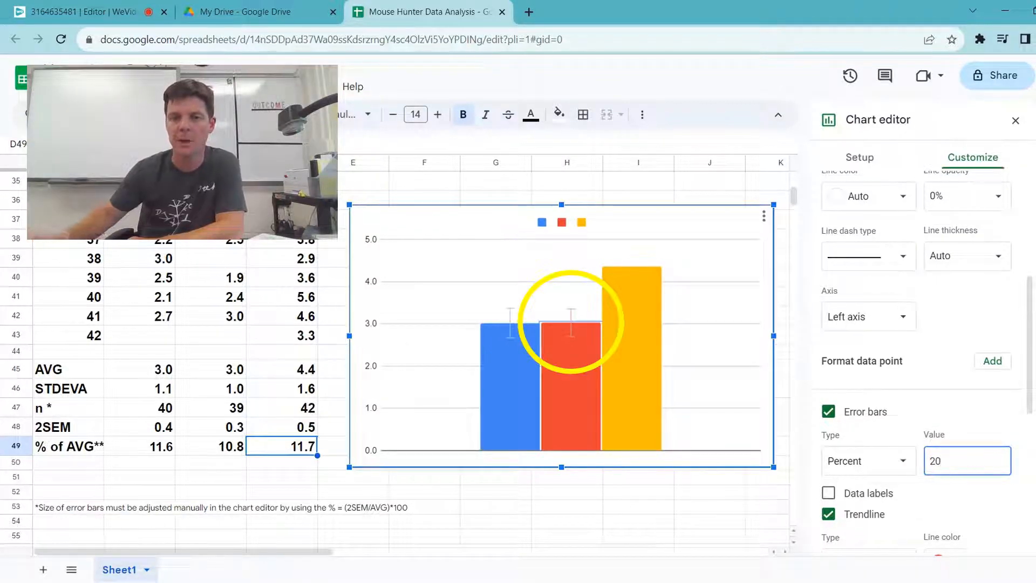
{"action": "left_click", "coordinate": [999, 516]}
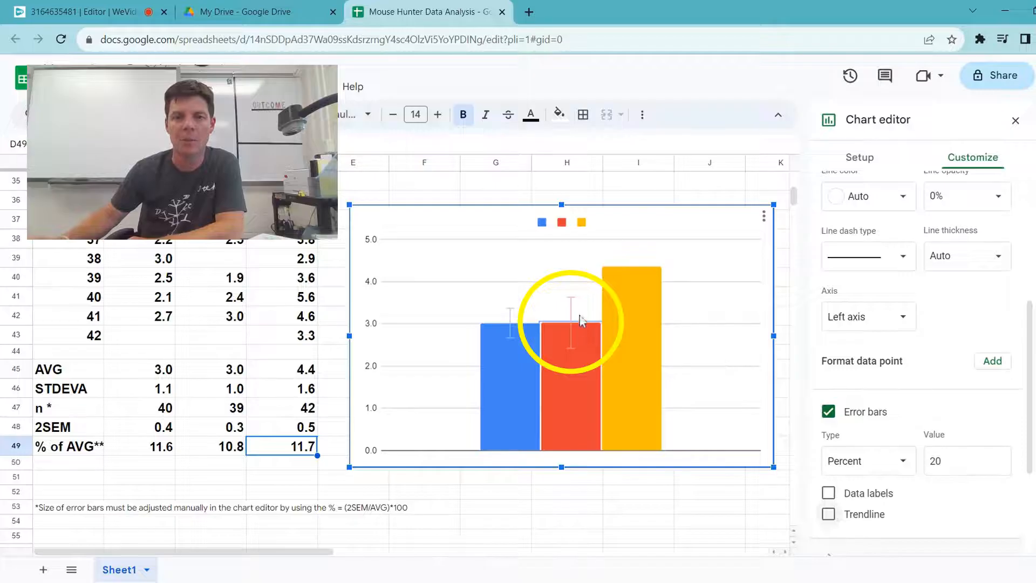
{"action": "left_click", "coordinate": [953, 462]}
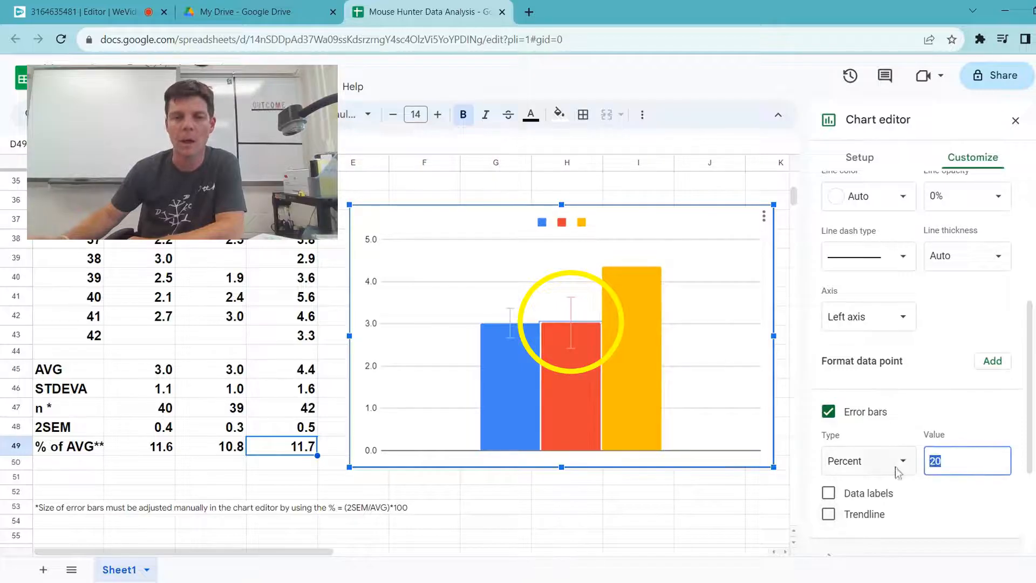
{"action": "type", "text": "10.8"}
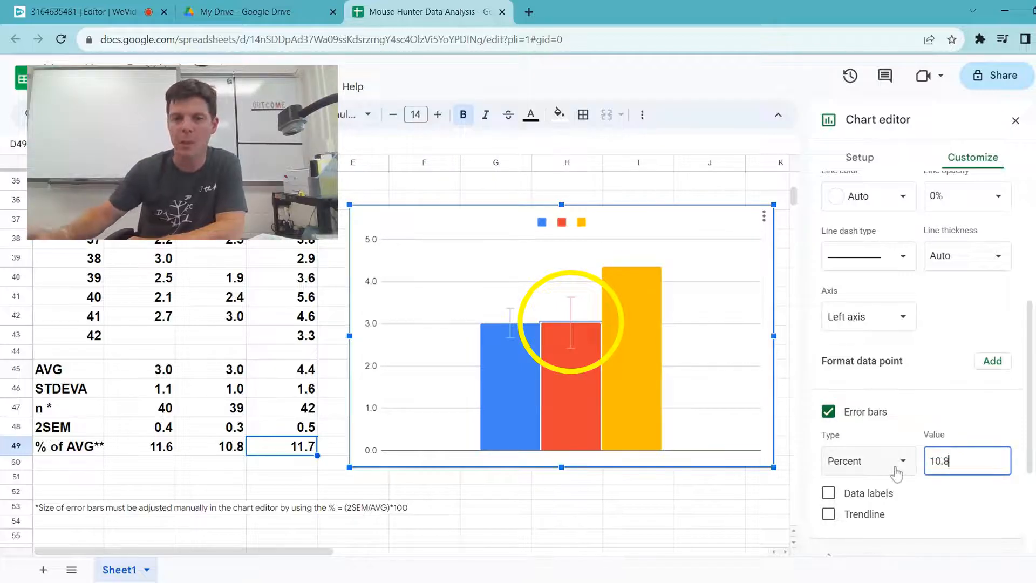
{"action": "left_click", "coordinate": [947, 512]}
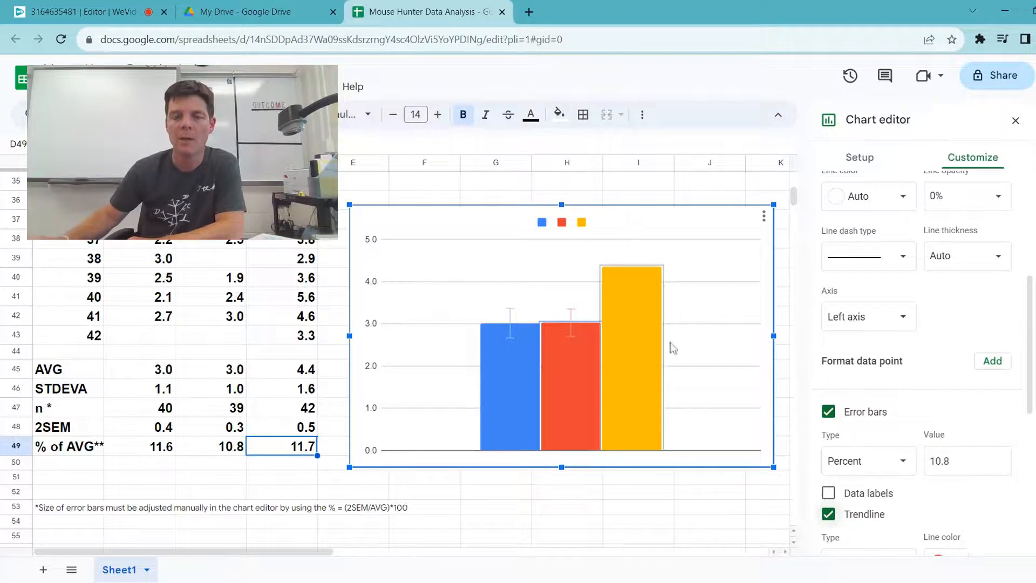
Step: Add percent error bars to the chart's yellow Column 3 series and set their value to 11.7
{"action": "left_click", "coordinate": [637, 368]}
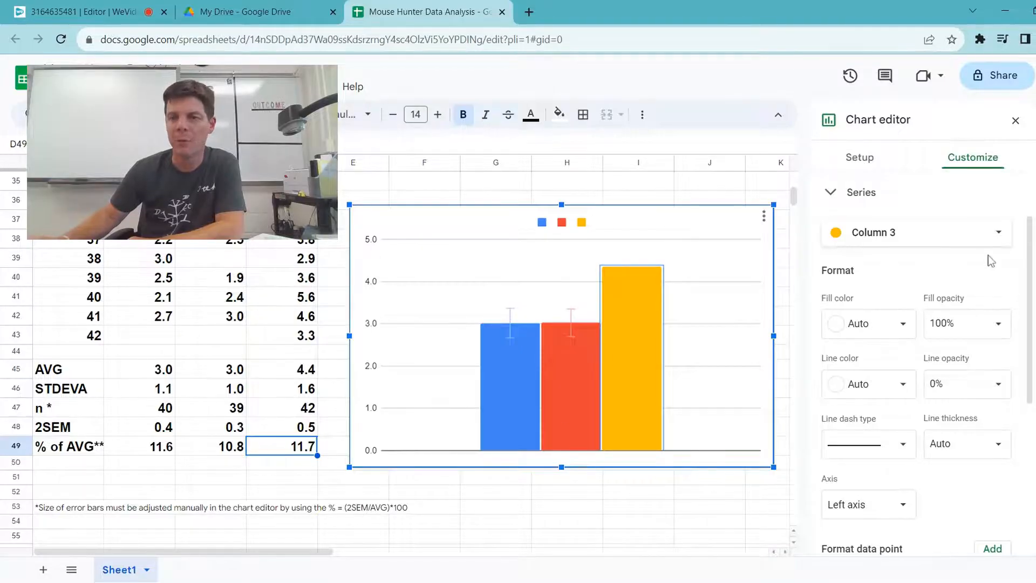
{"action": "scroll", "coordinate": [917, 324], "scroll_direction": "down", "scroll_amount": 3}
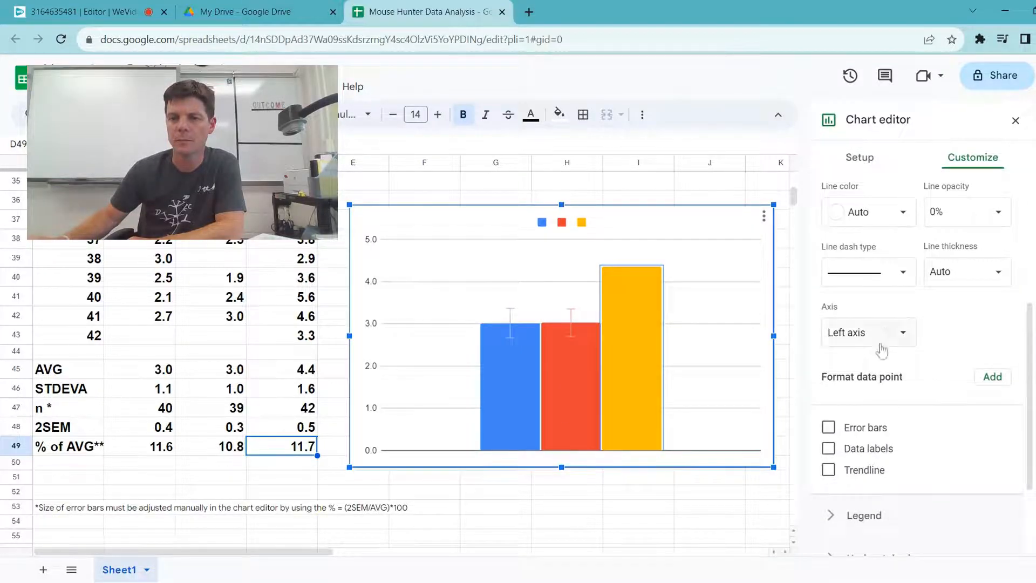
{"action": "left_click", "coordinate": [833, 434]}
{"action": "scroll", "coordinate": [833, 435], "scroll_direction": "down", "scroll_amount": 2}
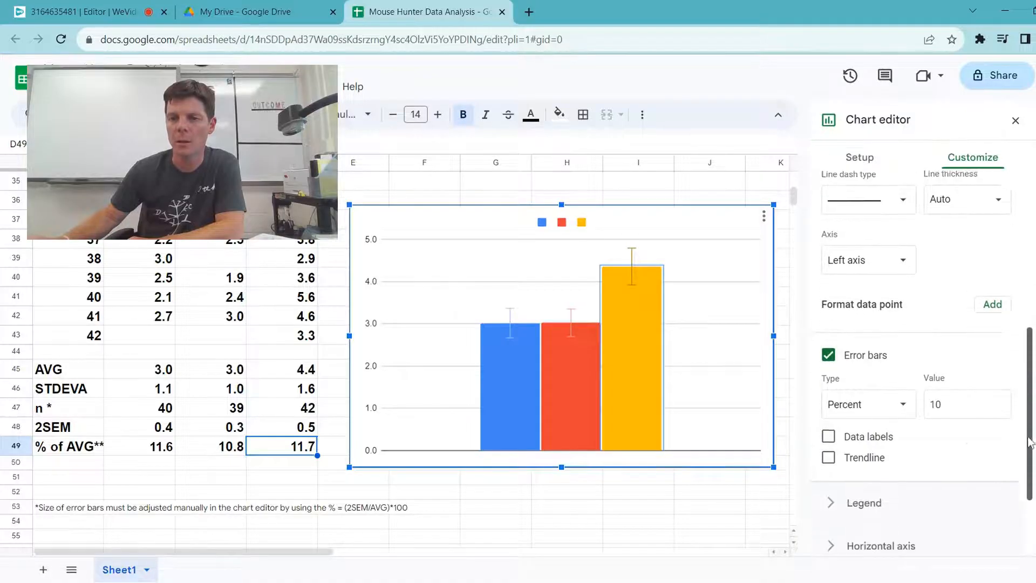
{"action": "double_click", "coordinate": [963, 394]}
{"action": "type", "text": "11.7"}
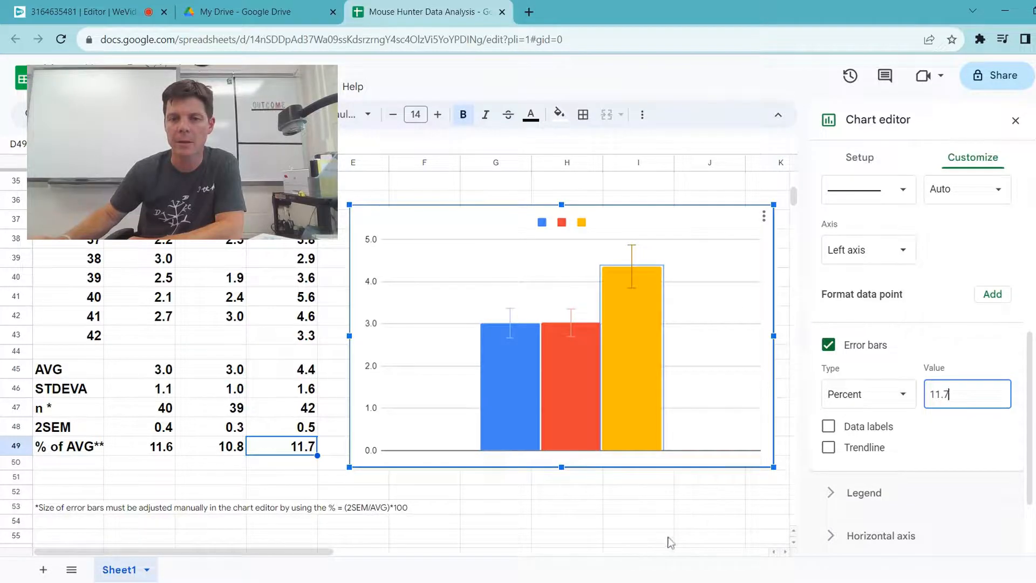
{"action": "left_click", "coordinate": [707, 520]}
{"action": "left_click", "coordinate": [846, 259]}
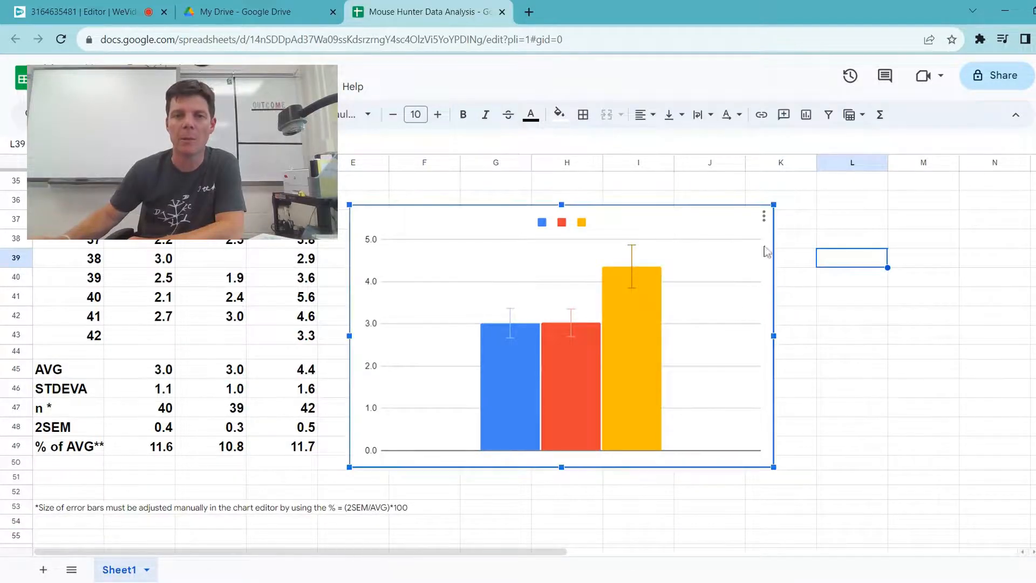
{"action": "left_click", "coordinate": [812, 321]}
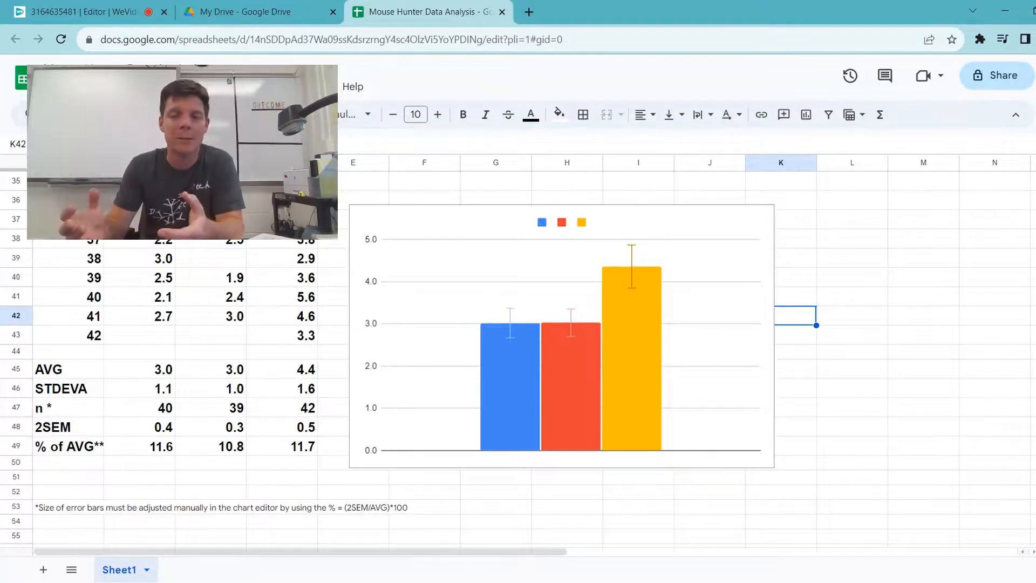
Step: Enter "Survival Times of Mice on Different Color Ground" as the chart title
{"action": "double_click", "coordinate": [577, 261]}
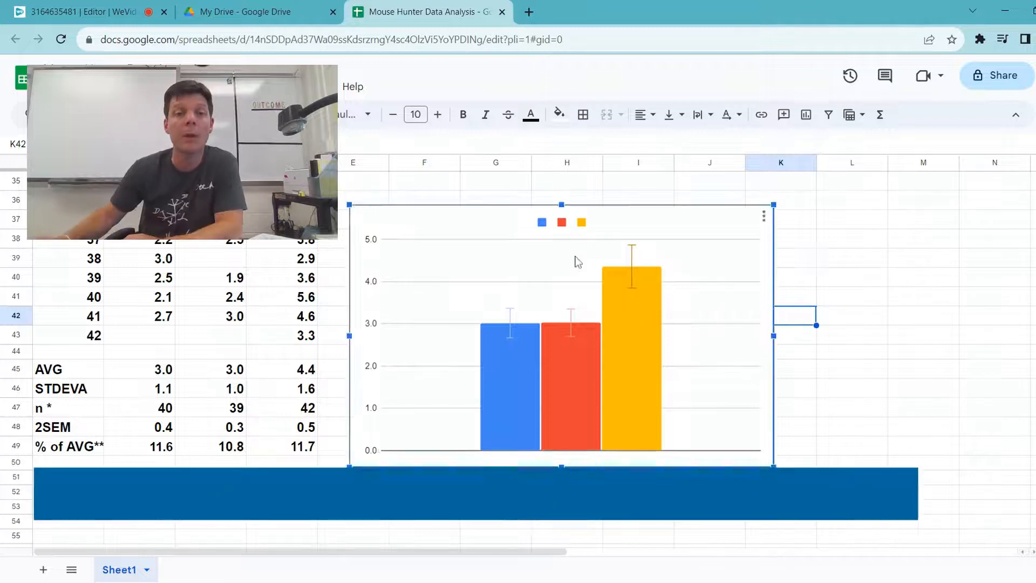
{"action": "left_click", "coordinate": [863, 205]}
{"action": "left_click", "coordinate": [869, 237]}
{"action": "left_click", "coordinate": [881, 276]}
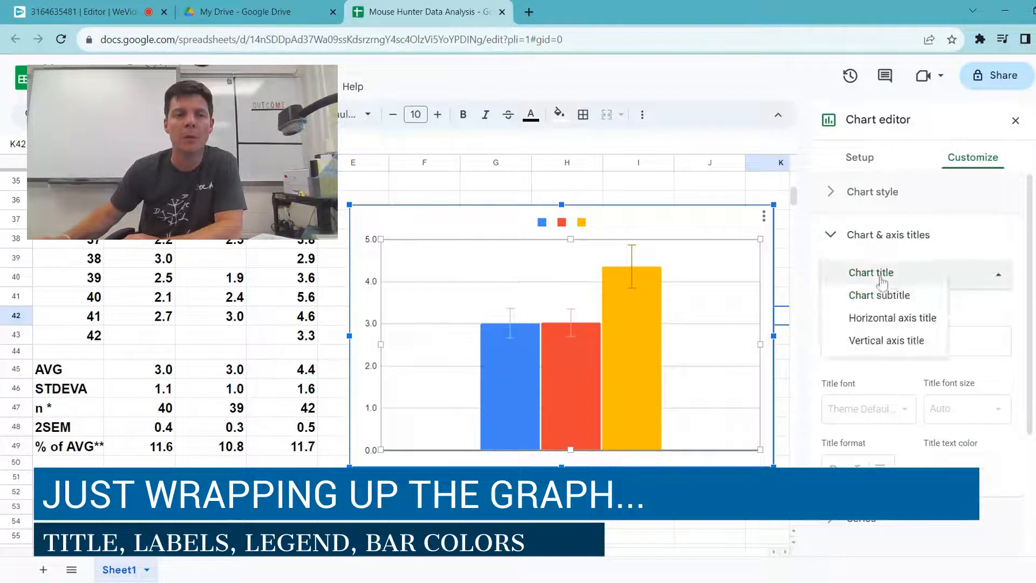
{"action": "left_click", "coordinate": [880, 276]}
{"action": "left_click", "coordinate": [884, 341]}
{"action": "type", "text": "Survival imnes"}
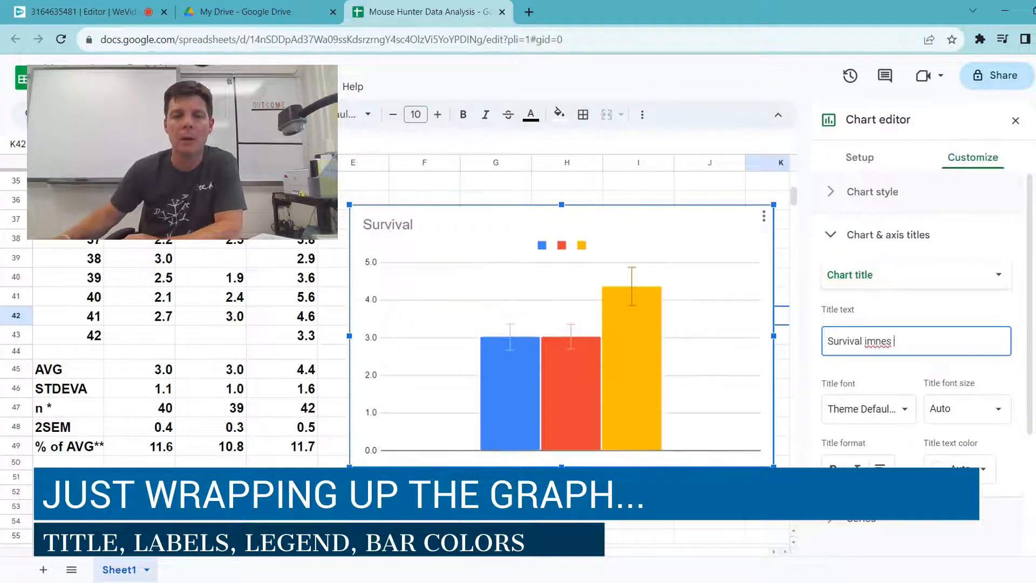
{"action": "key", "text": "BackSpace"}
{"action": "key", "text": "BackSpace"}
{"action": "key", "text": "BackSpace"}
{"action": "key", "text": "BackSpace"}
{"action": "key", "text": "BackSpace"}
{"action": "type", "text": "l Times of Mice on Different Color Ground"}
{"action": "left_click", "coordinate": [882, 239]}
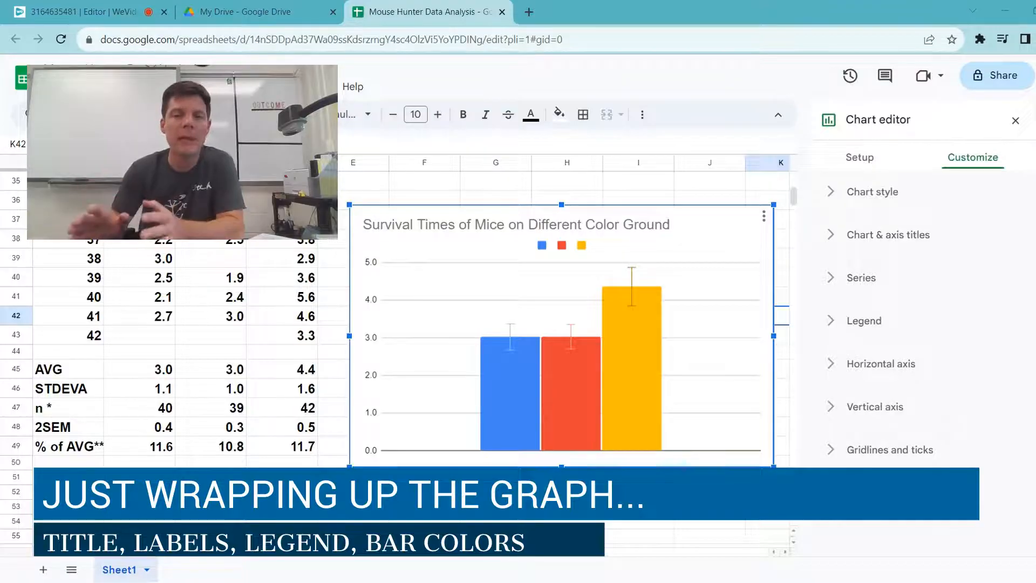
Step: Add the horizontal axis title "Ground Color" and format it in bold at font size 16
{"action": "left_click", "coordinate": [861, 277]}
{"action": "left_click", "coordinate": [861, 278]}
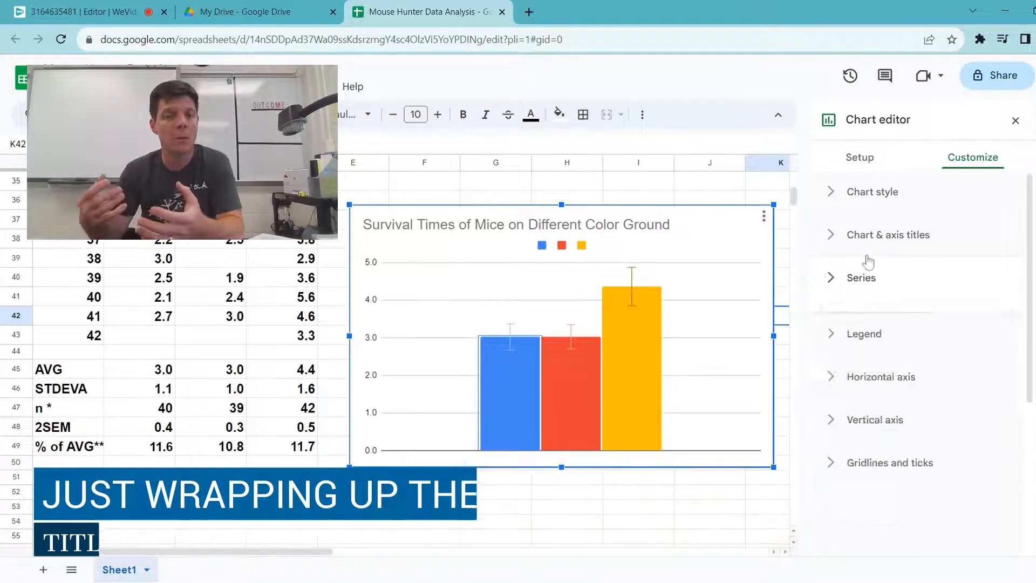
{"action": "left_click", "coordinate": [888, 234]}
{"action": "left_click", "coordinate": [881, 276]}
{"action": "left_click", "coordinate": [892, 318]}
{"action": "left_click", "coordinate": [871, 335]}
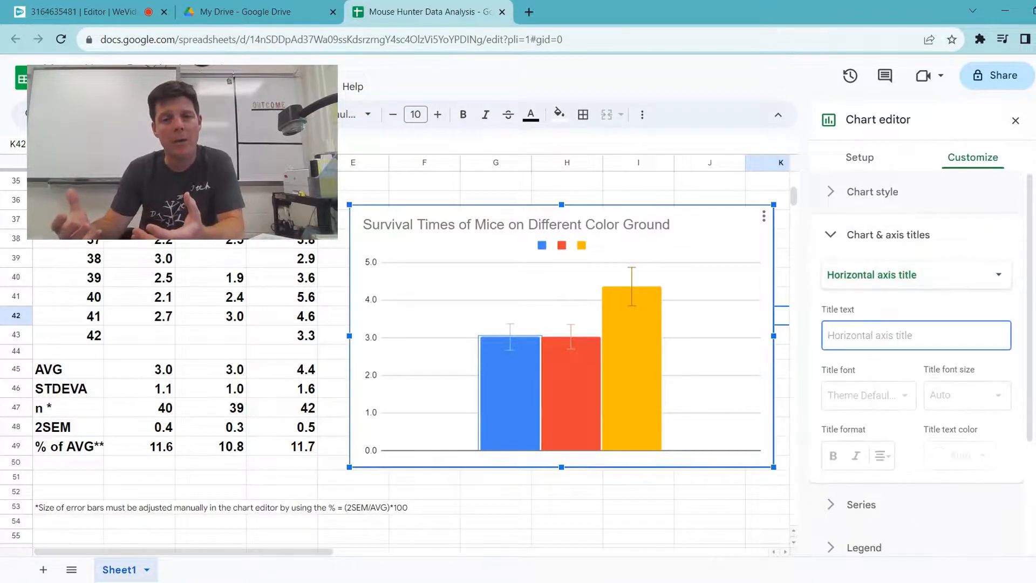
{"action": "type", "text": "Ground Color"}
{"action": "left_click", "coordinate": [833, 454]}
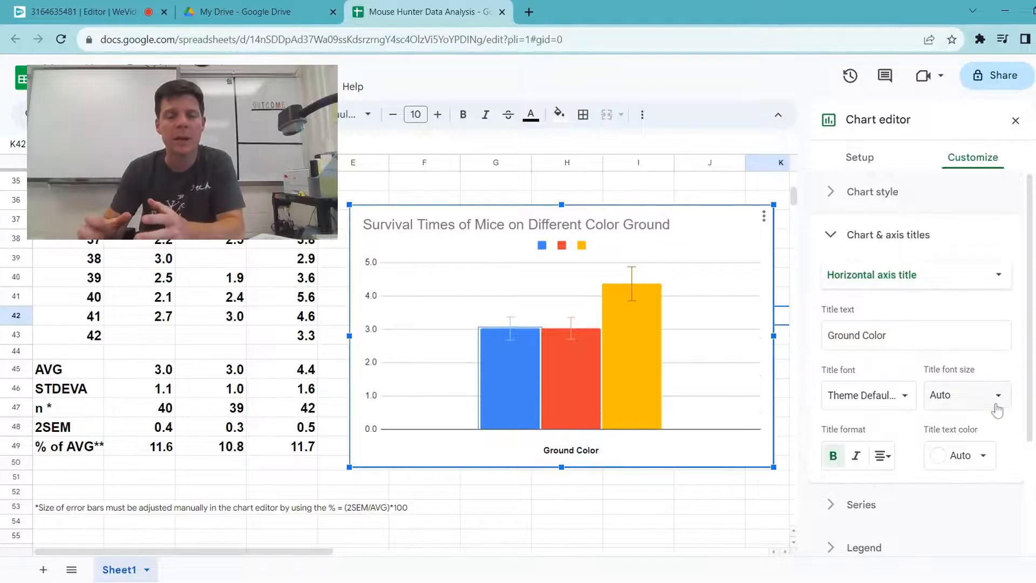
{"action": "left_click", "coordinate": [998, 394]}
{"action": "left_click", "coordinate": [968, 260]}
Step: Format the chart title in bold at font size 24
{"action": "left_click", "coordinate": [625, 224]}
{"action": "left_click", "coordinate": [833, 469]}
{"action": "left_click", "coordinate": [967, 468]}
{"action": "left_click", "coordinate": [967, 468]}
{"action": "left_click", "coordinate": [998, 409]}
{"action": "left_click", "coordinate": [956, 331]}
{"action": "left_click", "coordinate": [966, 408]}
{"action": "left_click", "coordinate": [957, 355]}
{"action": "left_click", "coordinate": [966, 408]}
{"action": "left_click", "coordinate": [956, 332]}
Step: Add the vertical axis title "Best Hunting Time (s)" and format it in bold black text with a larger font size
{"action": "left_click", "coordinate": [878, 275]}
{"action": "left_click", "coordinate": [858, 338]}
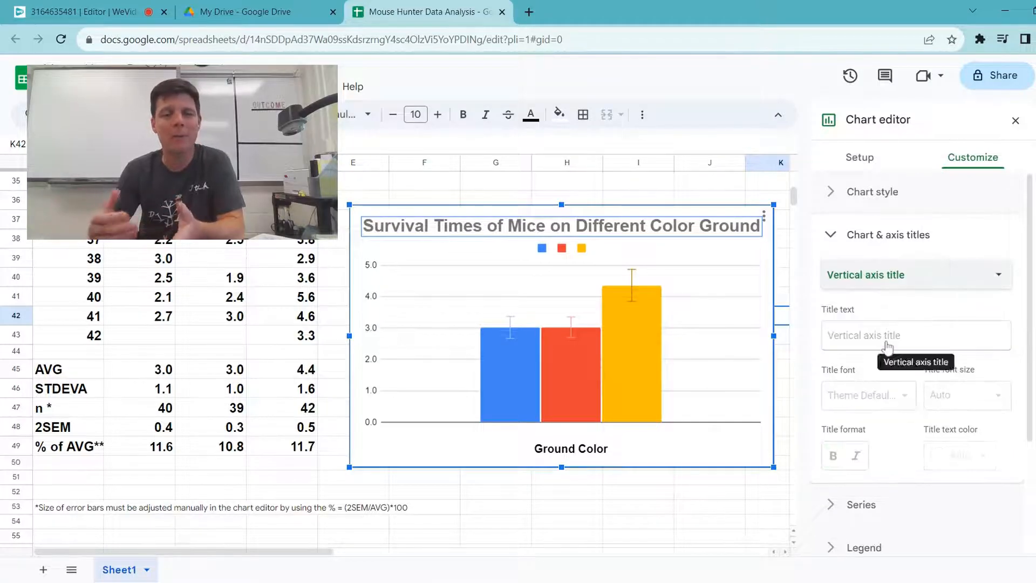
{"action": "type", "text": "Best Hunt"}
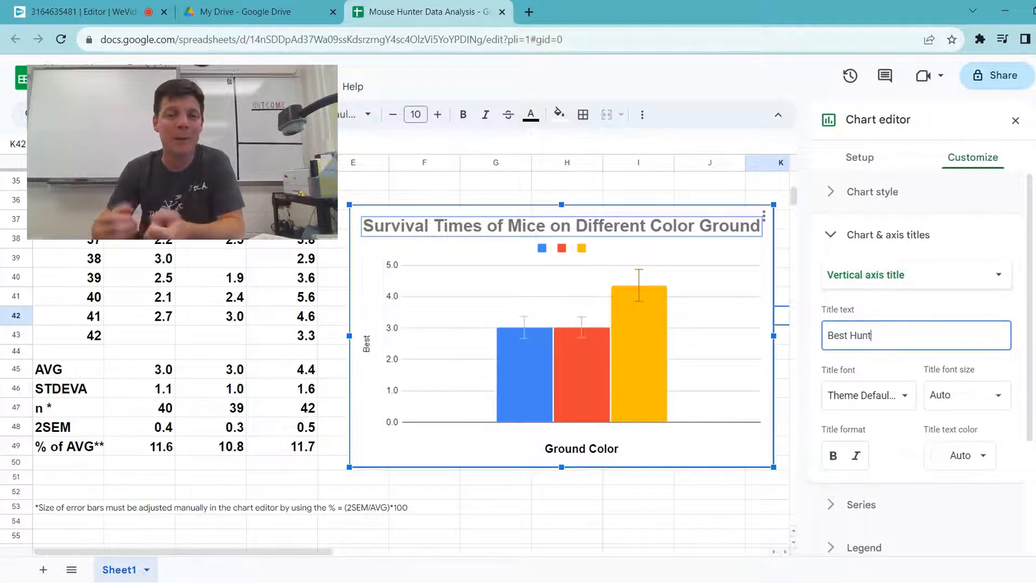
{"action": "type", "text": "ing Times"}
{"action": "left_click", "coordinate": [832, 455]}
{"action": "left_click", "coordinate": [976, 459]}
{"action": "left_click", "coordinate": [990, 432]}
{"action": "left_click", "coordinate": [971, 395]}
{"action": "left_click", "coordinate": [966, 261]}
{"action": "left_click", "coordinate": [604, 452]}
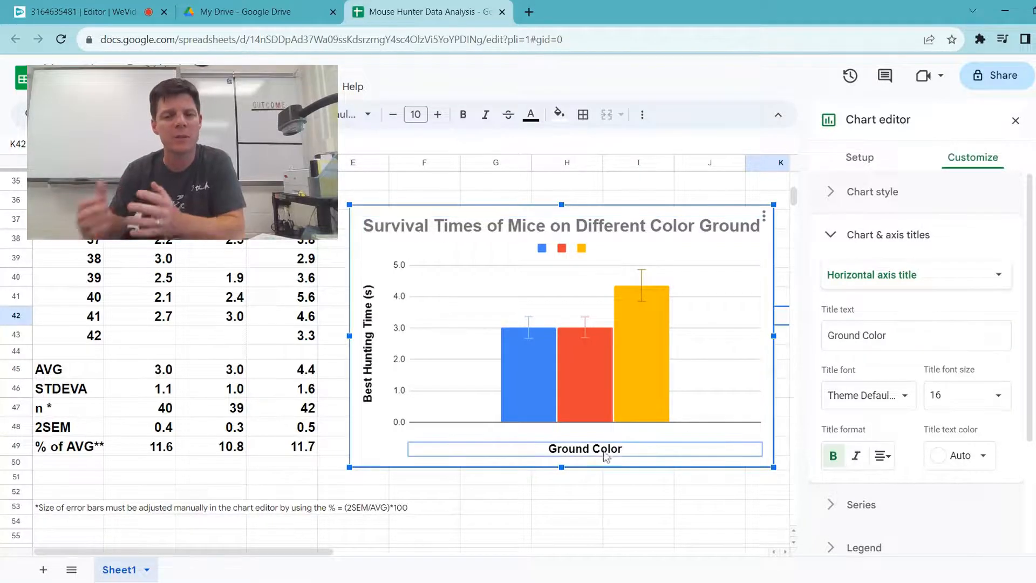
{"action": "left_click", "coordinate": [783, 372]}
Step: Change the fill color of the blue column to dark gray and the red column to dark brown
{"action": "double_click", "coordinate": [726, 286]}
{"action": "left_click", "coordinate": [920, 277]}
{"action": "scroll", "coordinate": [912, 378], "scroll_direction": "down", "scroll_amount": 2}
{"action": "scroll", "coordinate": [888, 318], "scroll_direction": "up", "scroll_amount": 1}
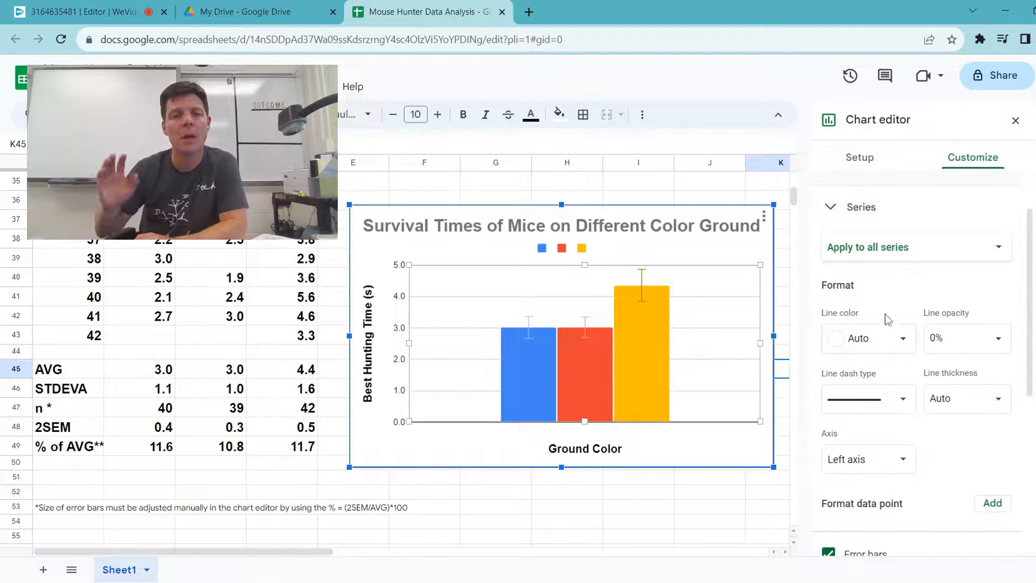
{"action": "left_click", "coordinate": [536, 363]}
{"action": "left_click", "coordinate": [890, 324]}
{"action": "left_click", "coordinate": [855, 382]}
{"action": "left_click", "coordinate": [585, 372]}
{"action": "left_click", "coordinate": [890, 323]}
{"action": "left_click", "coordinate": [868, 491]}
Step: Change the fill color of the yellow Column 3 series to light orange
{"action": "left_click", "coordinate": [917, 233]}
{"action": "left_click", "coordinate": [916, 241]}
{"action": "left_click", "coordinate": [868, 323]}
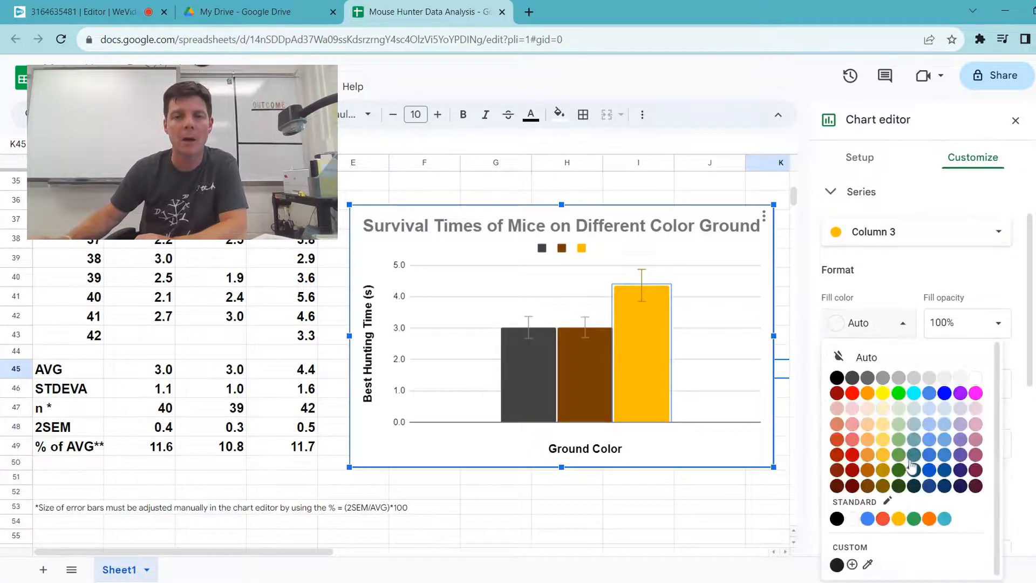
{"action": "left_click", "coordinate": [873, 421]}
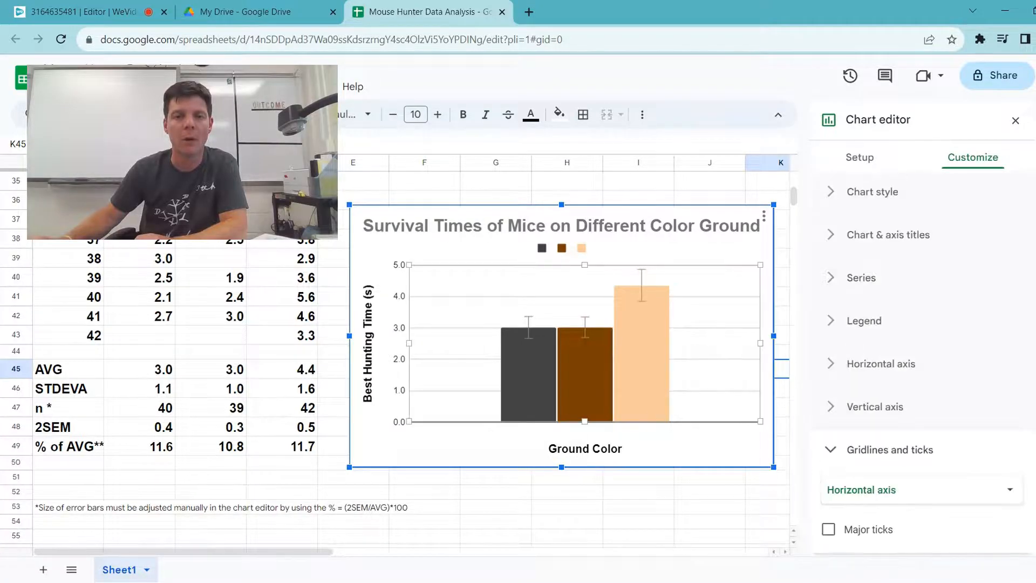
Step: Set the text color of the chart title to black
{"action": "left_click", "coordinate": [561, 226]}
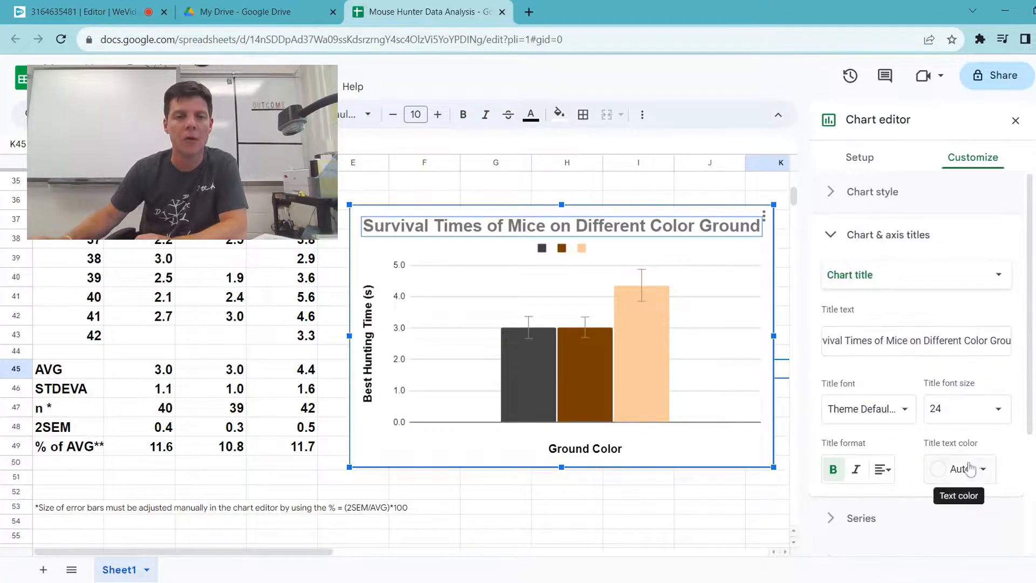
{"action": "key", "text": "Escape"}
{"action": "left_click", "coordinate": [815, 264]}
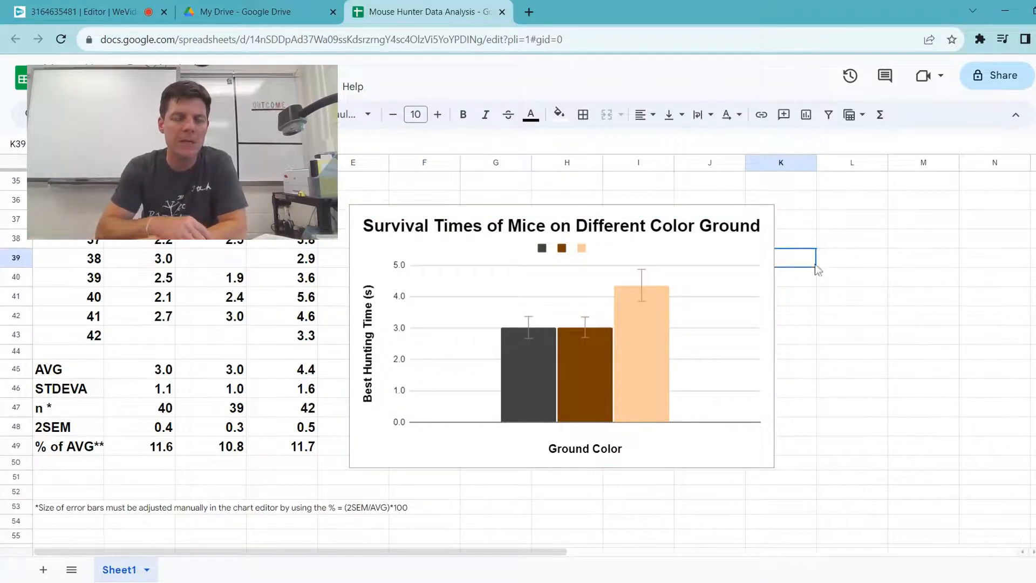
Step: Change the position of the chart legend to Right
{"action": "double_click", "coordinate": [542, 251]}
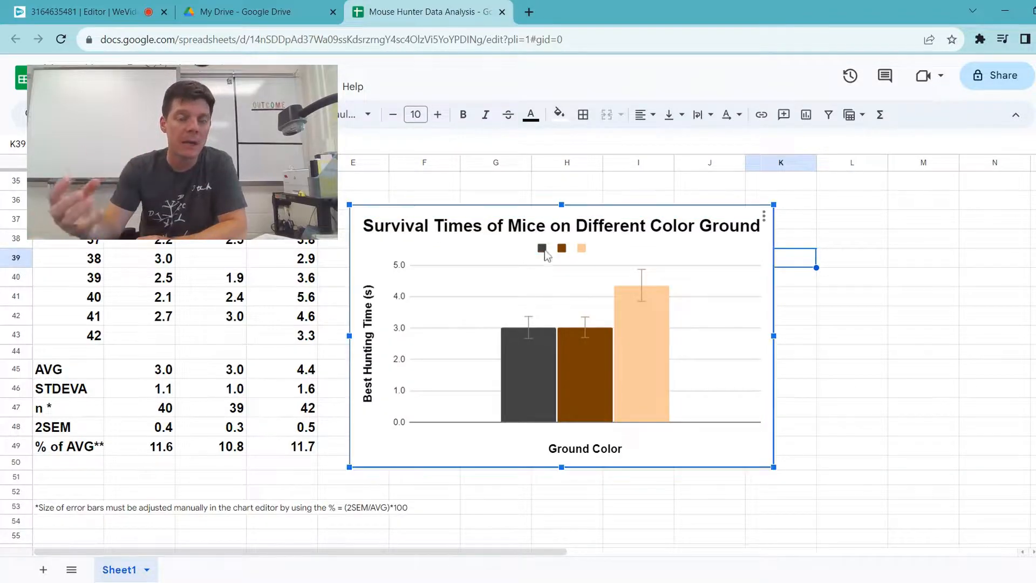
{"action": "left_click", "coordinate": [873, 378]}
{"action": "left_click", "coordinate": [868, 305]}
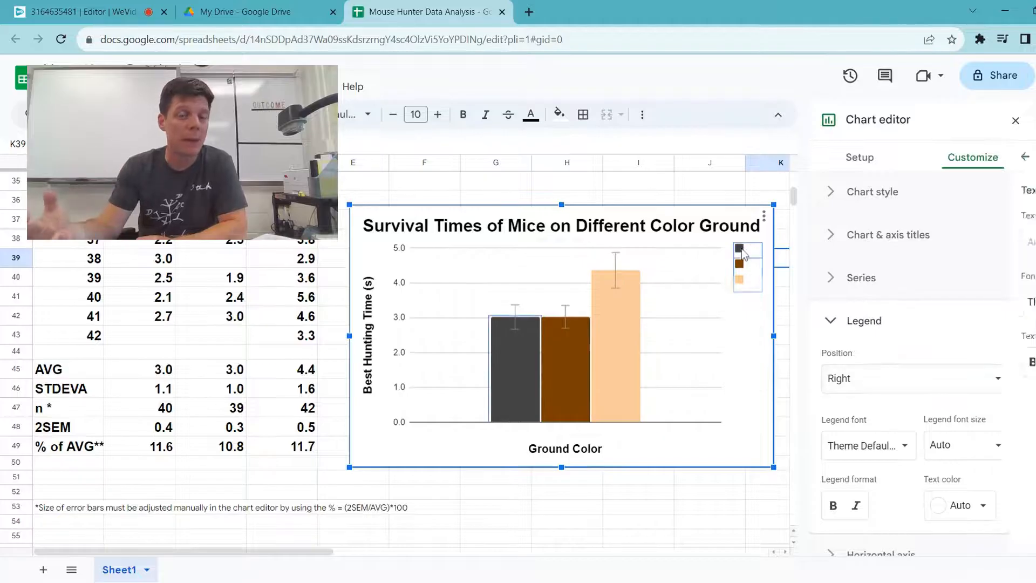
Step: Label the three legend entries Black, Brown and Tan, in that order, and close the chart editor
{"action": "left_click", "coordinate": [741, 248]}
{"action": "left_click", "coordinate": [741, 248]}
{"action": "left_click", "coordinate": [931, 367]}
{"action": "left_click", "coordinate": [742, 265]}
{"action": "left_click", "coordinate": [742, 265]}
{"action": "left_click", "coordinate": [960, 361]}
{"action": "left_click", "coordinate": [741, 279]}
{"action": "left_click", "coordinate": [741, 280]}
{"action": "left_click", "coordinate": [921, 242]}
{"action": "type", "text": "Tan"}
{"action": "left_click", "coordinate": [965, 361]}
{"action": "left_click", "coordinate": [833, 132]}
{"action": "left_click", "coordinate": [245, 482]}
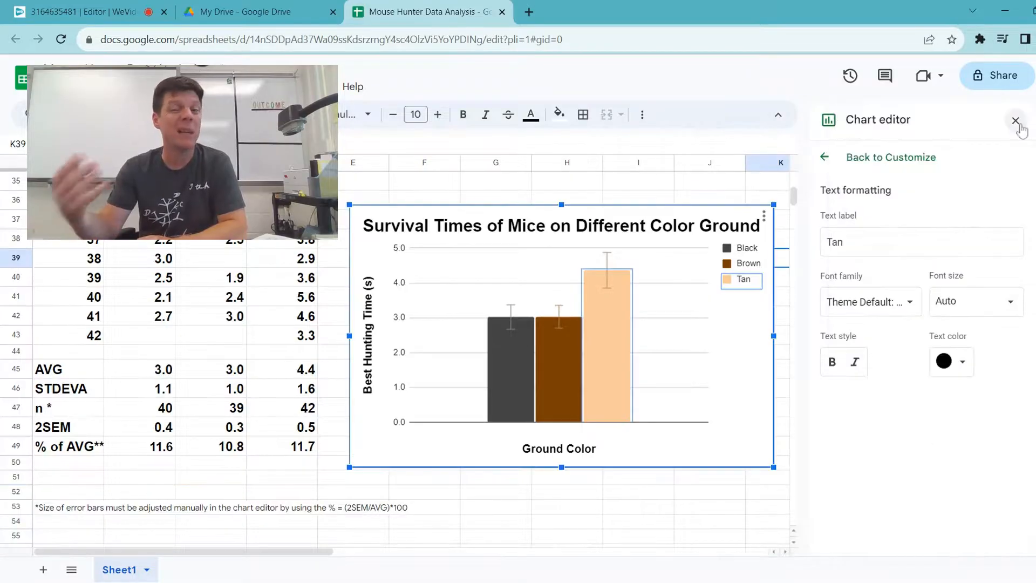
{"action": "left_click", "coordinate": [851, 426]}
{"action": "left_click", "coordinate": [210, 477]}
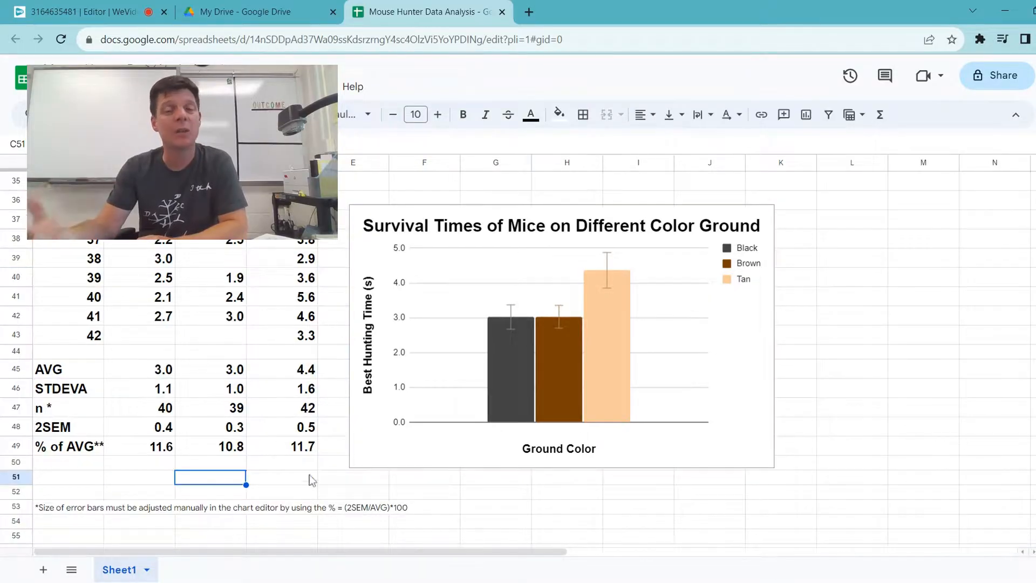